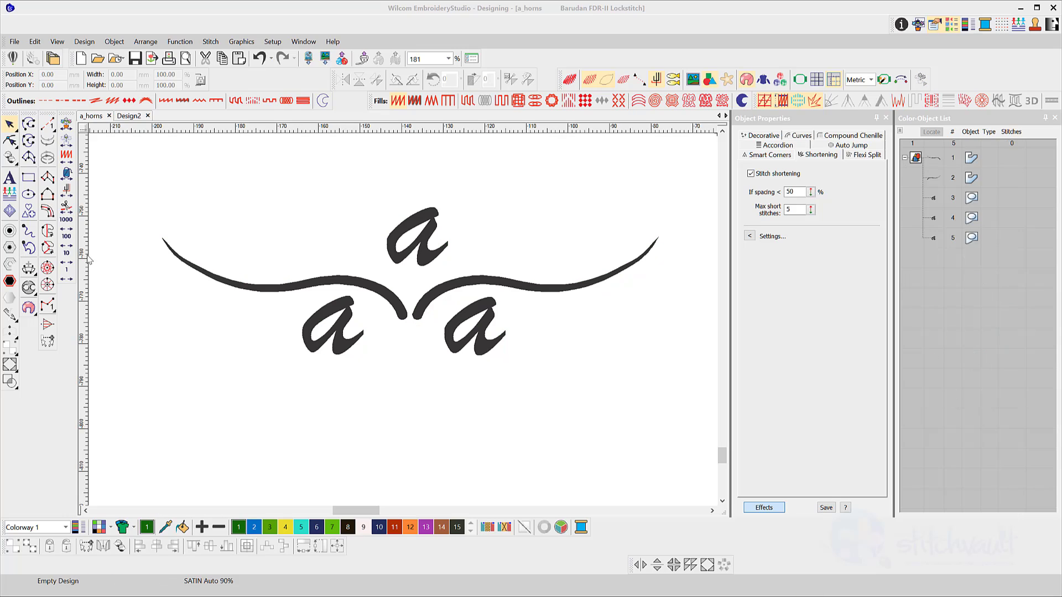
# - Measure the width of the left horn shape near its inner end
pyautogui.click(45, 176)
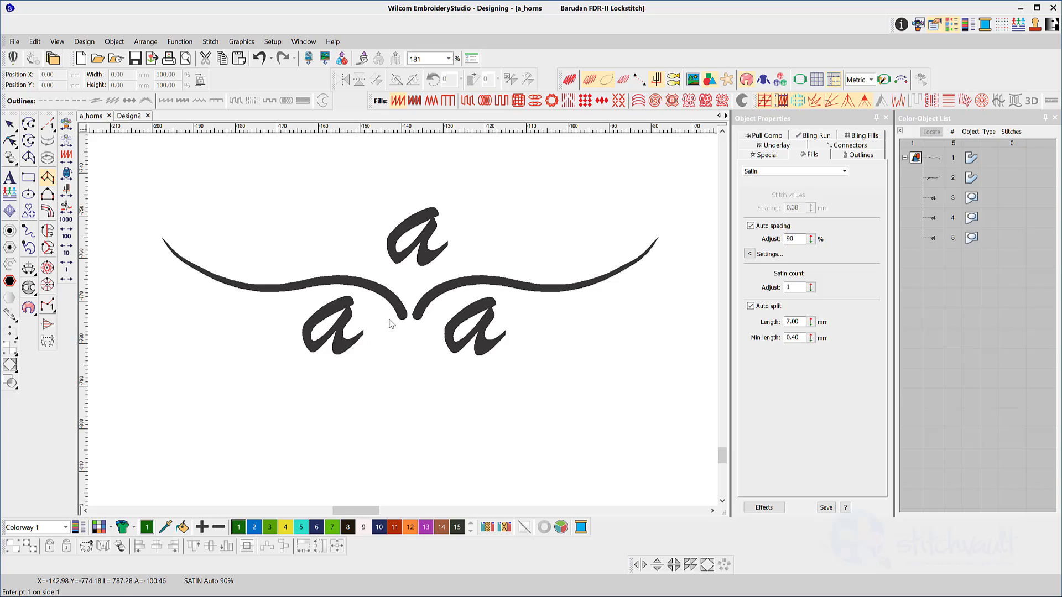
pyautogui.scroll(2, 391, 323)
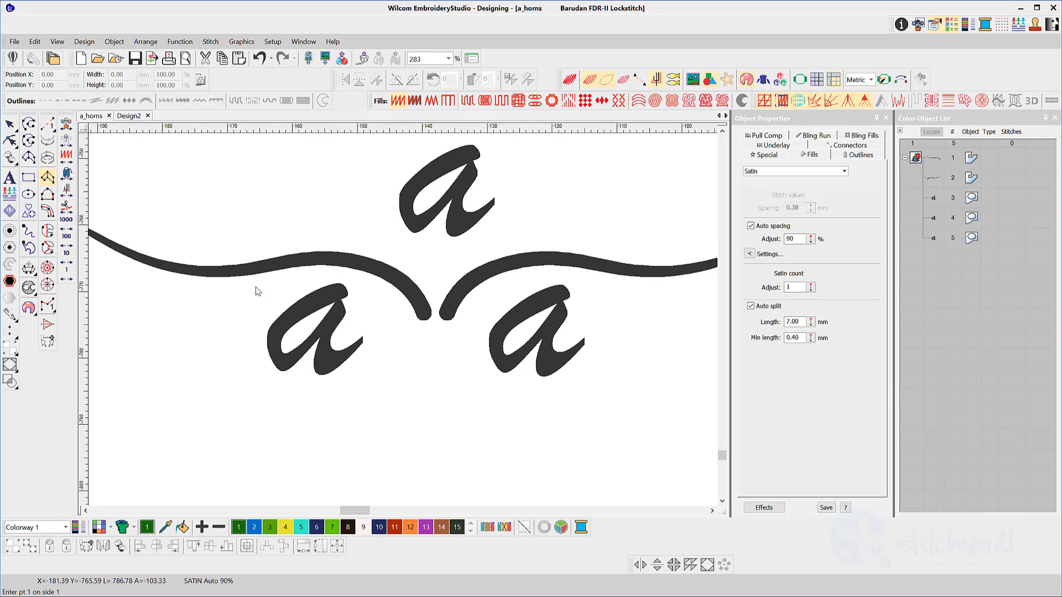
pyautogui.scroll(1, 404, 316)
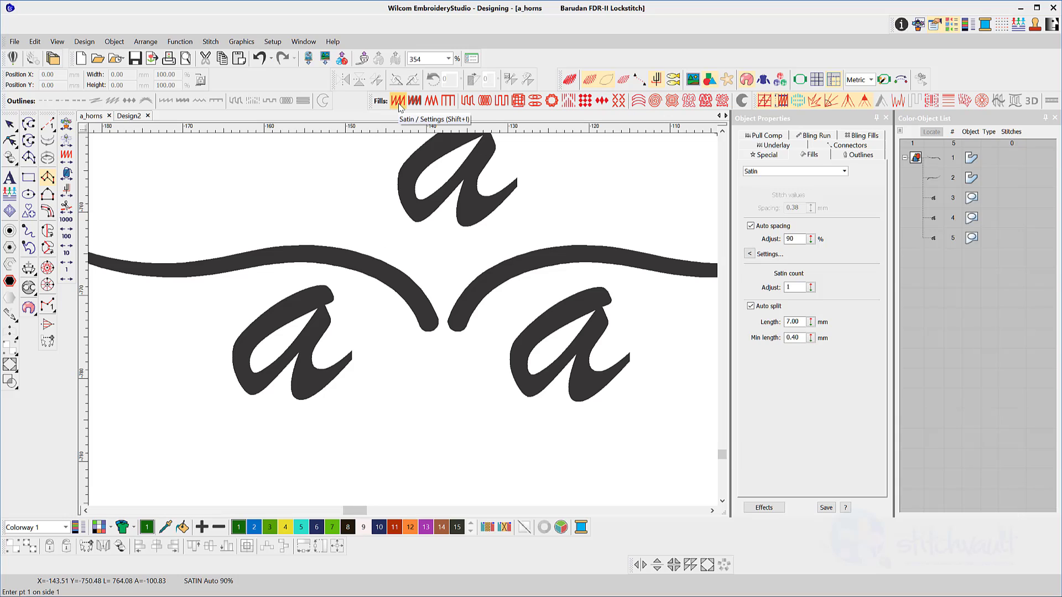
pyautogui.press('m')
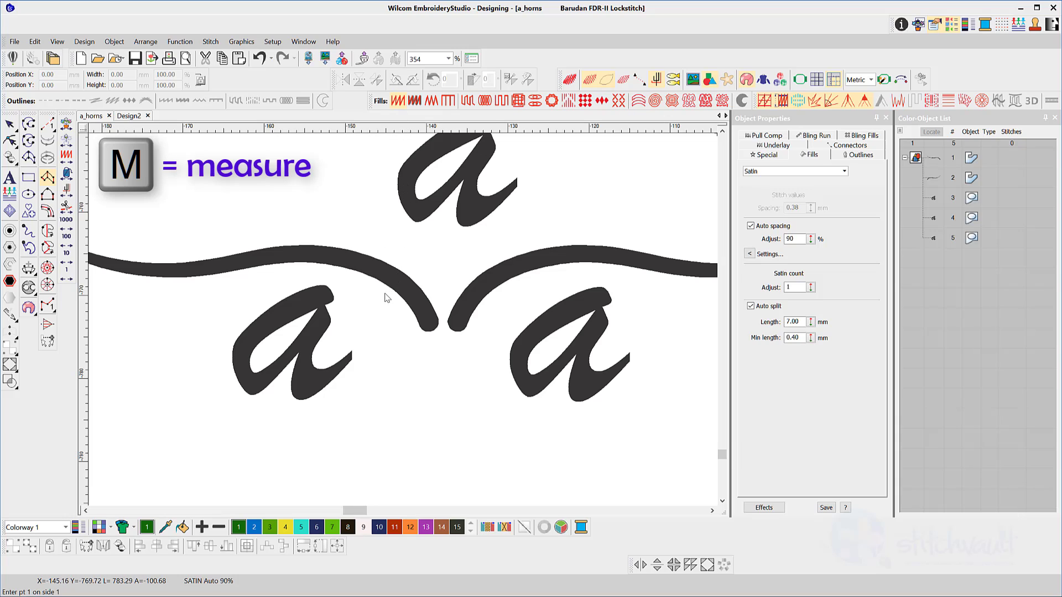
pyautogui.click(388, 299)
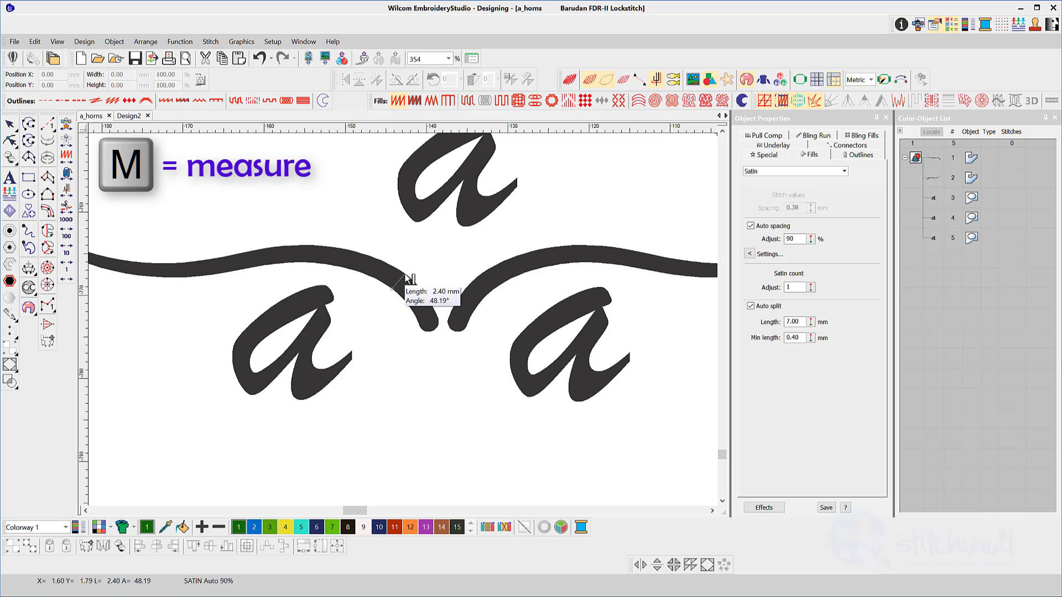
# - Start a Column A satin object on the left horn, placing point pairs from its rounded inner end to the top of the bend
pyautogui.click(52, 178)
pyautogui.scroll(3, 412, 327)
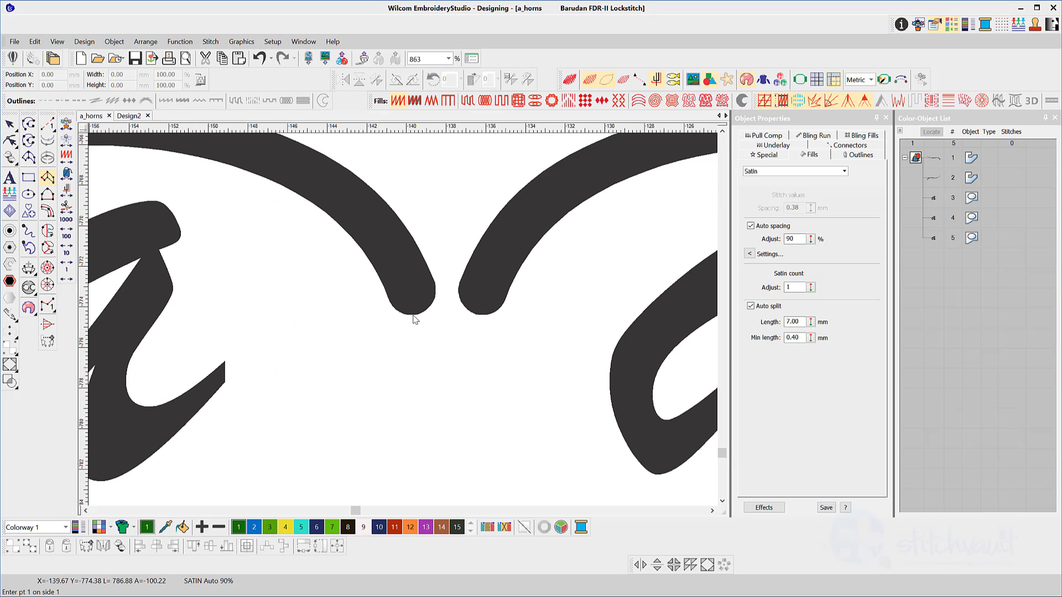
pyautogui.click(414, 317)
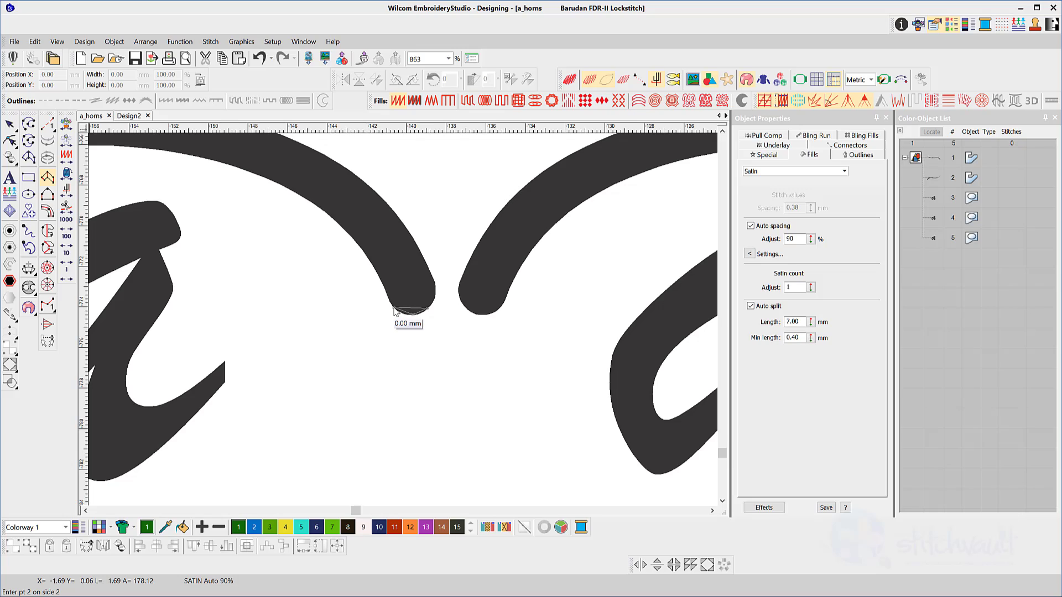
pyautogui.click(394, 307)
pyautogui.click(436, 291)
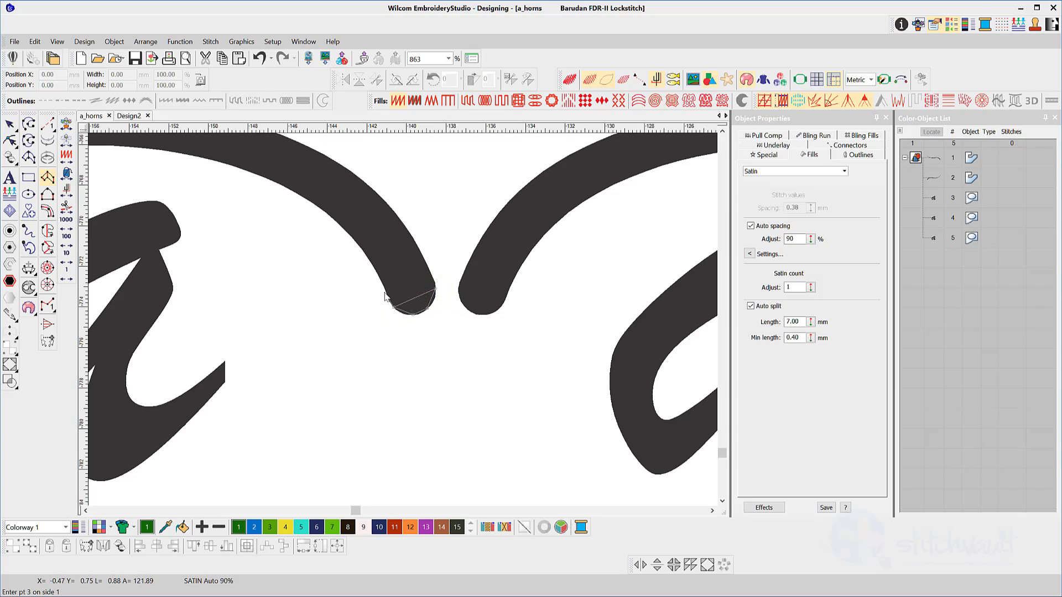
pyautogui.click(430, 272)
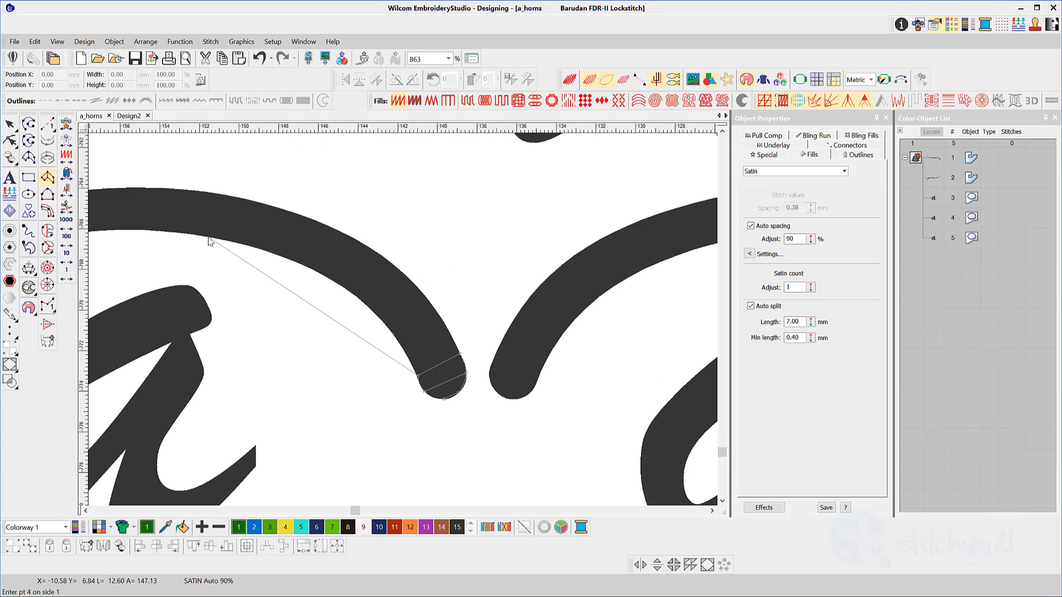
pyautogui.click(209, 238)
pyautogui.click(216, 196)
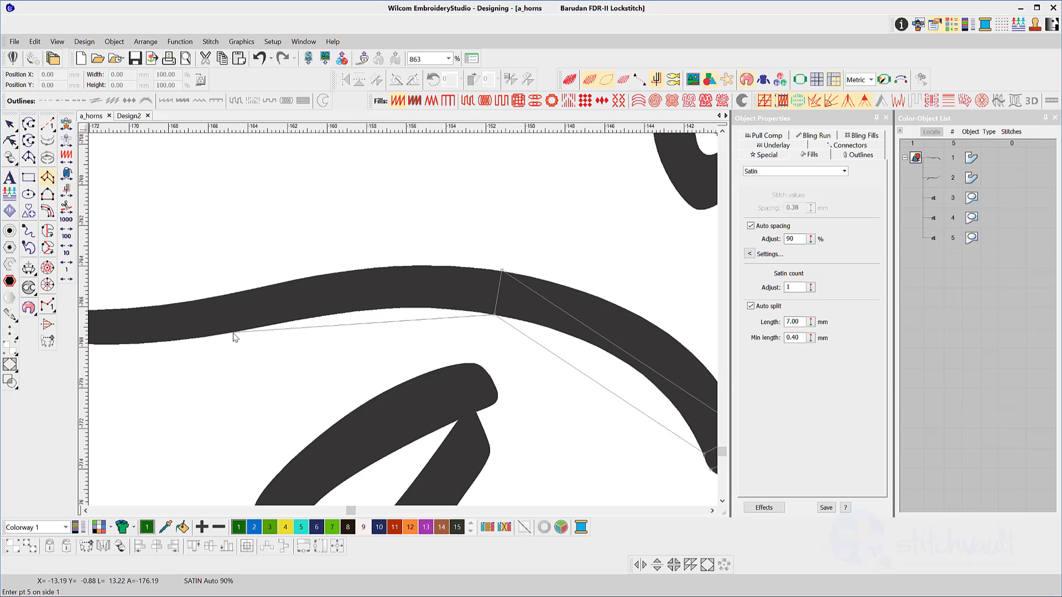
# - Continue the satin column with point pairs along the left horn to its tapered outer tip and finish the object
pyautogui.click(233, 334)
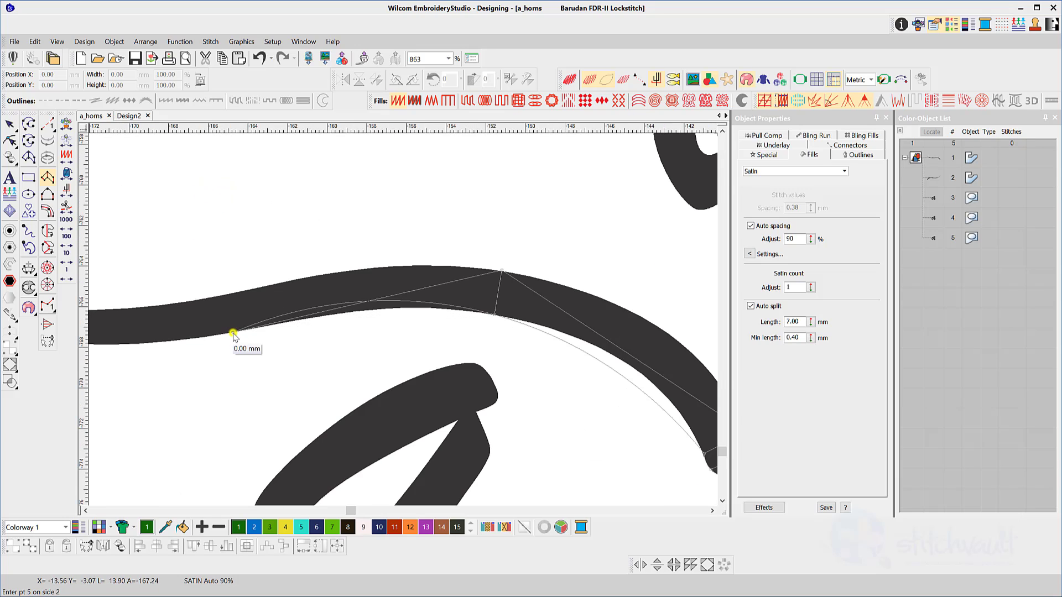
pyautogui.click(223, 297)
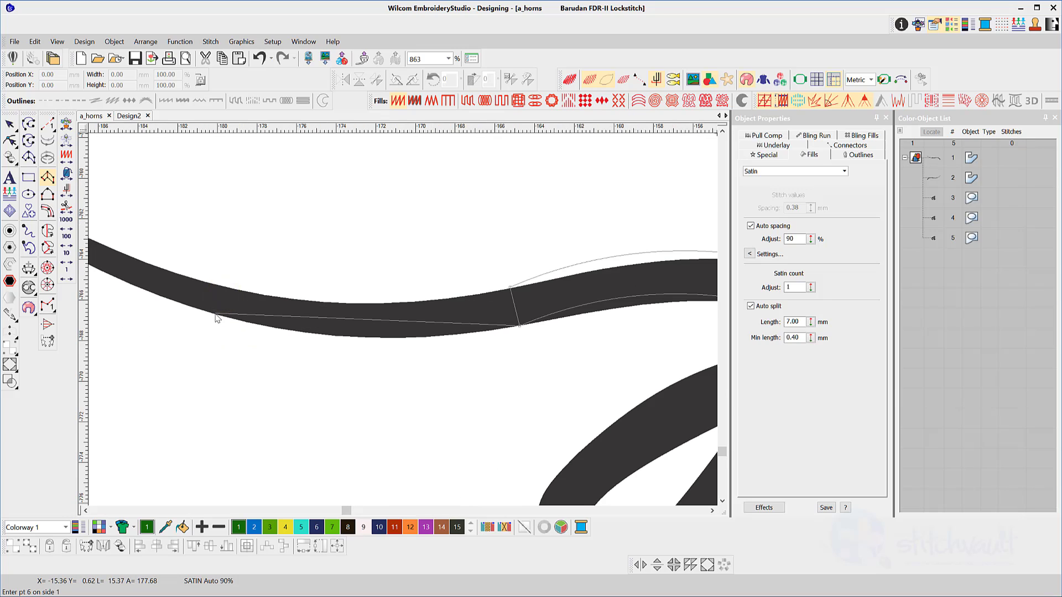
pyautogui.click(214, 315)
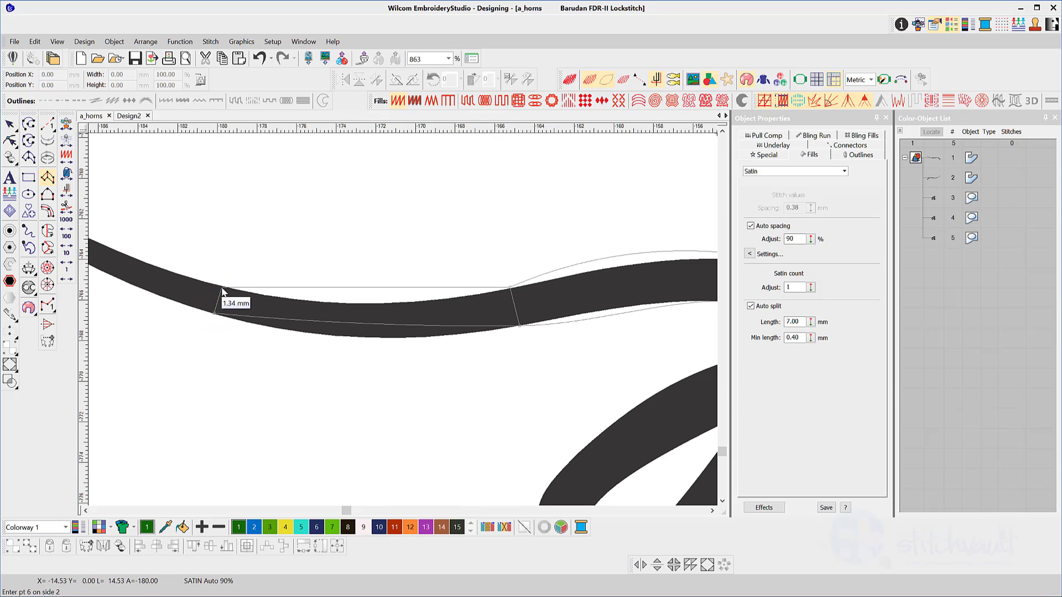
pyautogui.click(222, 289)
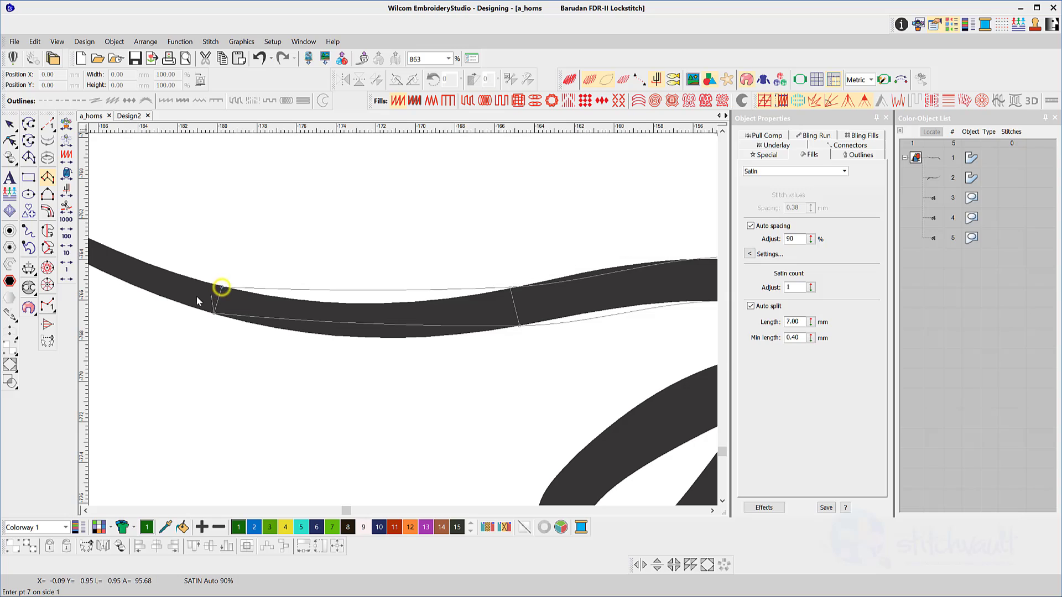
pyautogui.scroll(-2, 197, 297)
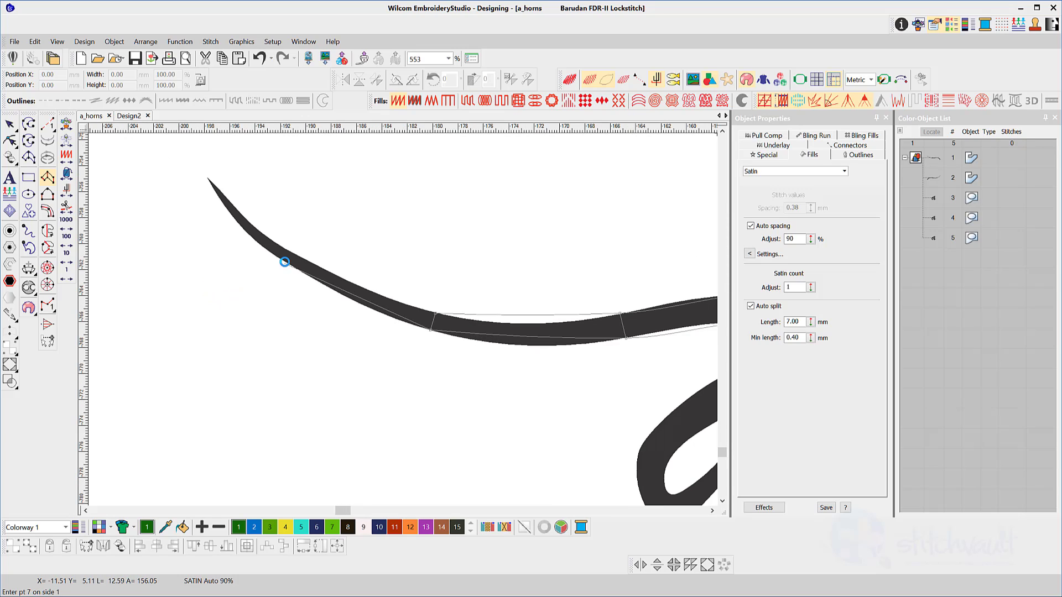
pyautogui.click(285, 262)
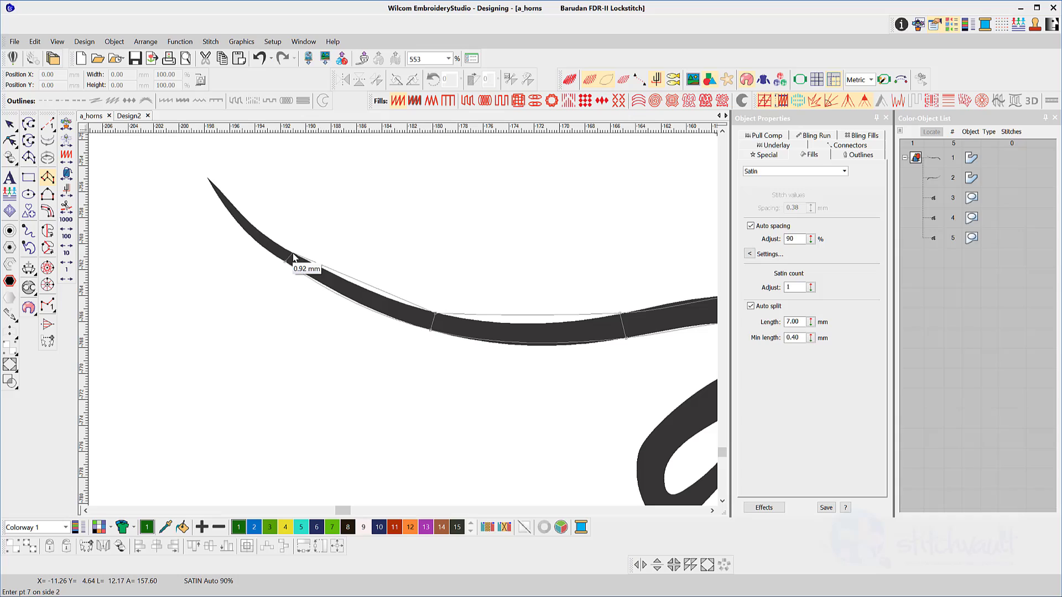
pyautogui.click(293, 258)
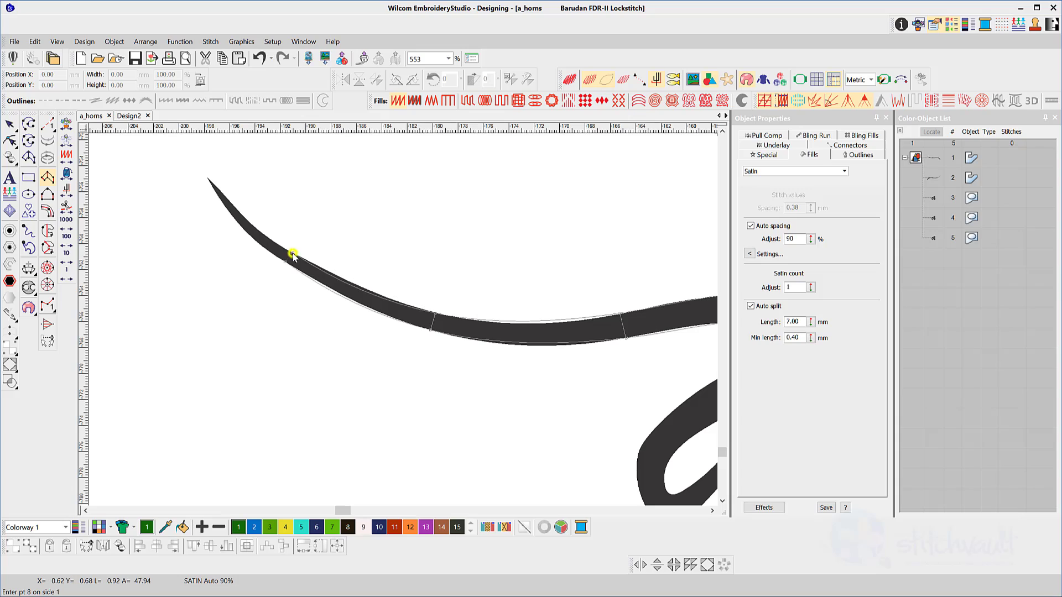
pyautogui.click(214, 189)
pyautogui.click(213, 185)
pyautogui.press('Return')
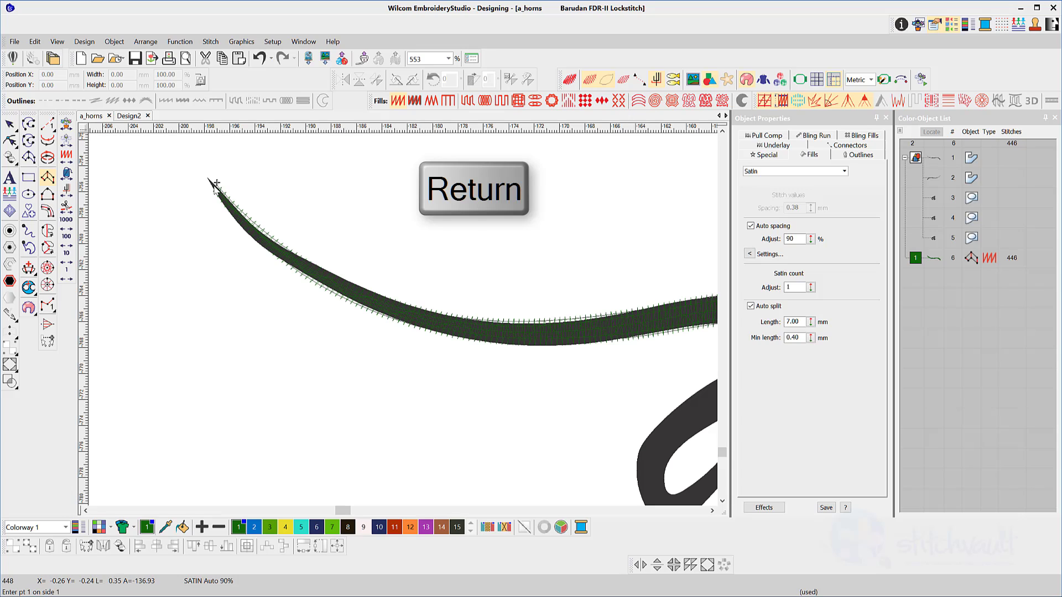
# - Reshape the left satin column by adding a point pair in the bend near its inner end and fitting it to the artwork edge
pyautogui.scroll(-2, 514, 291)
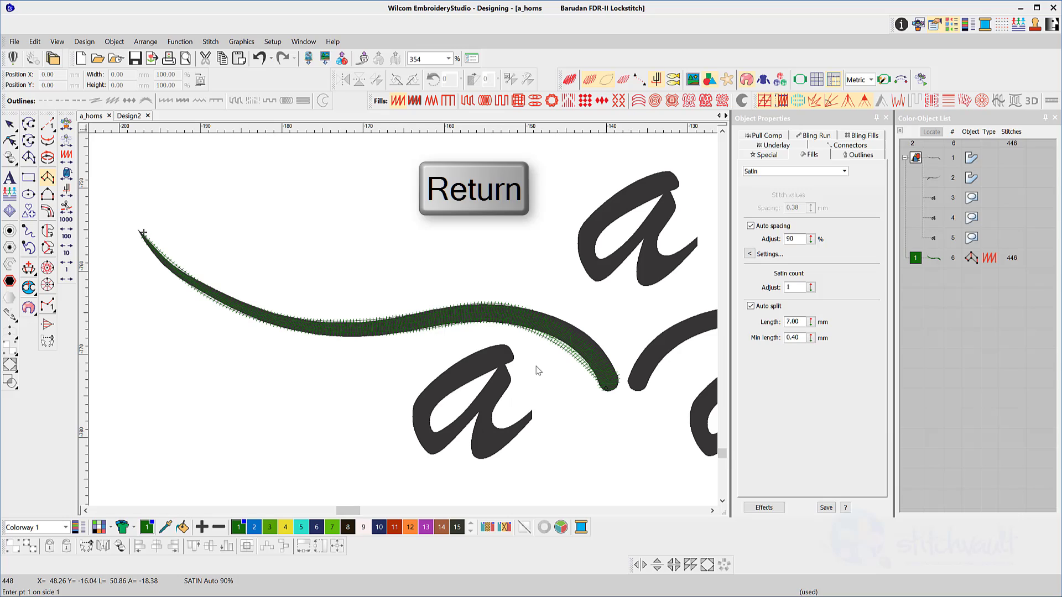
pyautogui.click(9, 140)
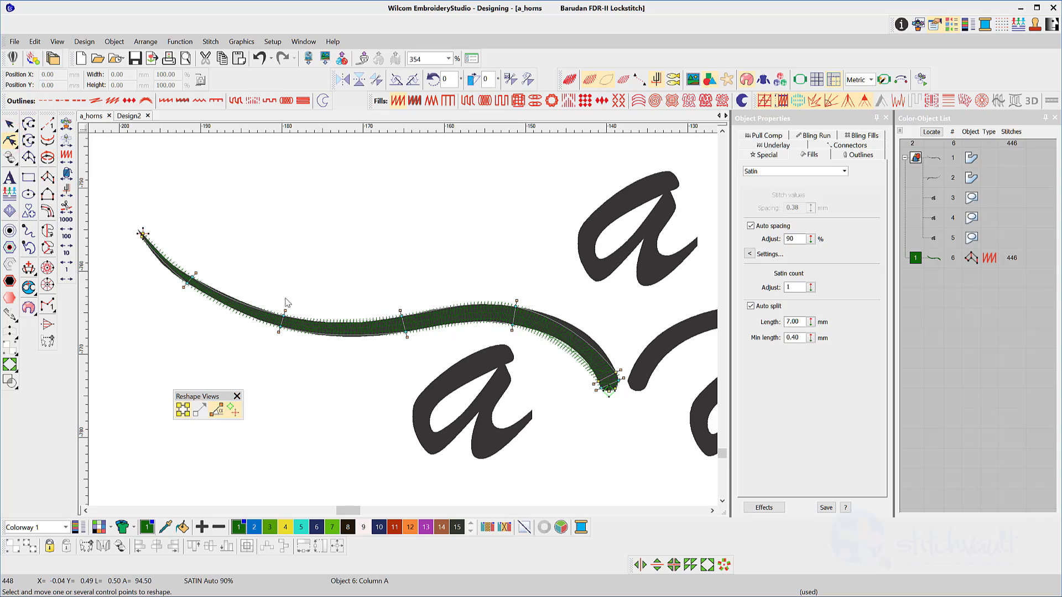
pyautogui.scroll(1, 497, 351)
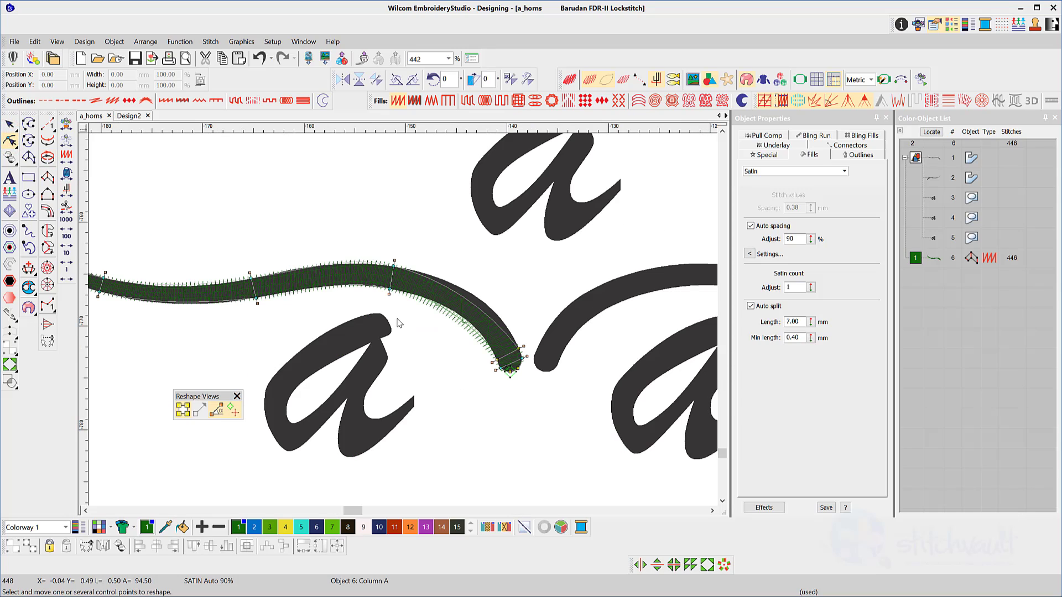
pyautogui.scroll(-1, 399, 323)
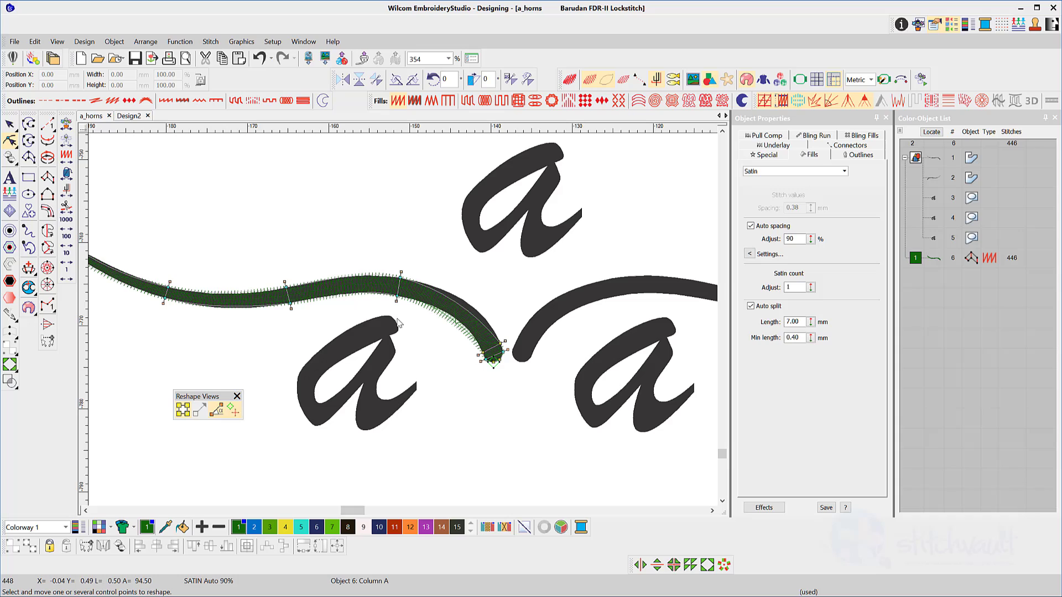
pyautogui.scroll(2, 404, 323)
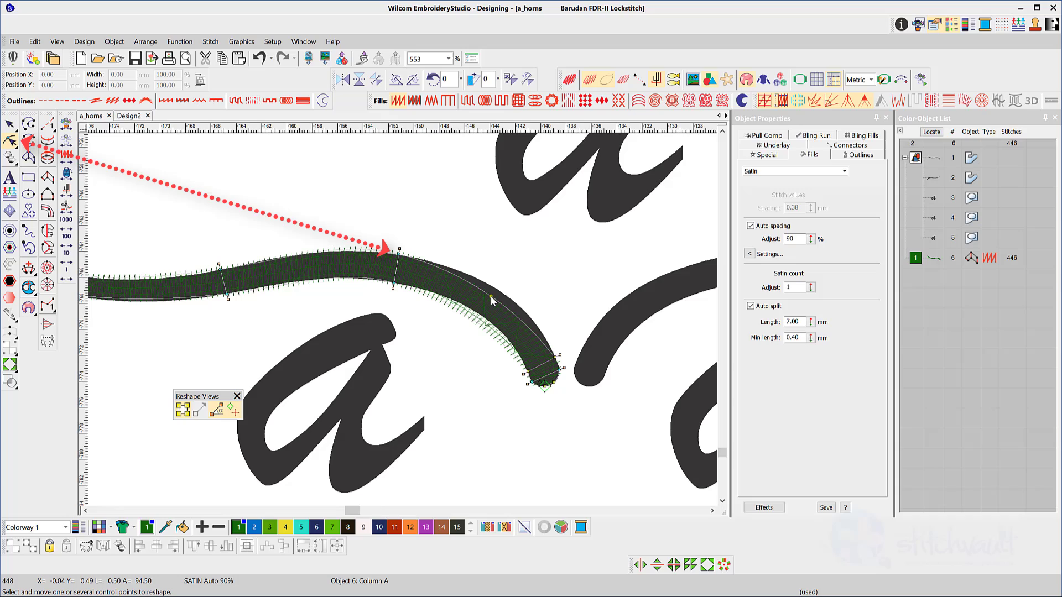
pyautogui.click(490, 297)
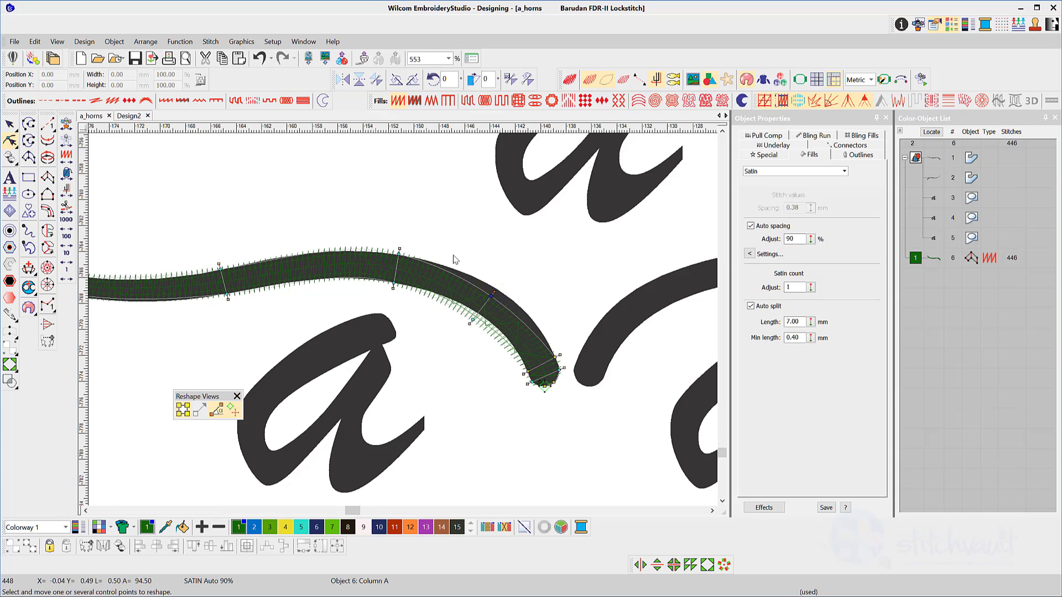
pyautogui.moveTo(454, 255); pyautogui.dragTo(508, 337)
pyautogui.moveTo(492, 297); pyautogui.dragTo(499, 289)
# - Add a point pair in the outer half of the left satin column and adjust the neighbouring lower-edge point to follow the artwork
pyautogui.scroll(-2, 332, 308)
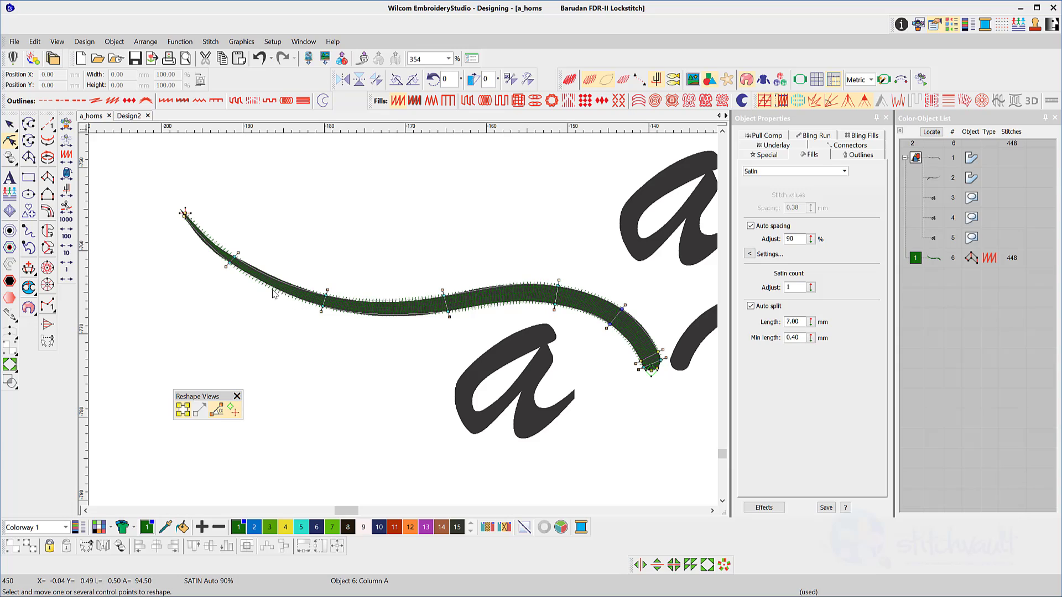
pyautogui.scroll(2, 273, 293)
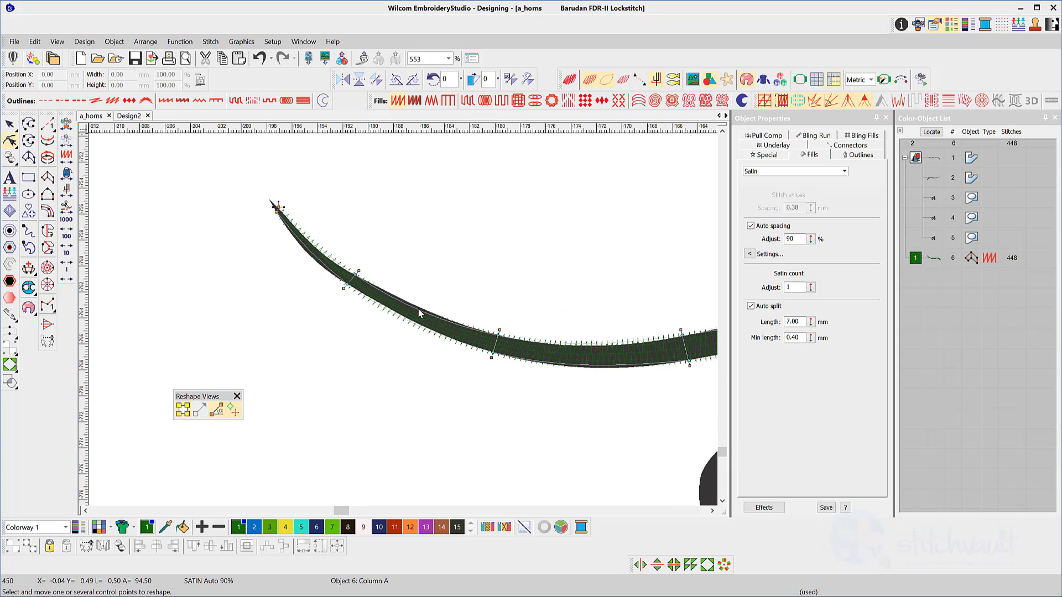
pyautogui.moveTo(403, 292); pyautogui.dragTo(411, 320)
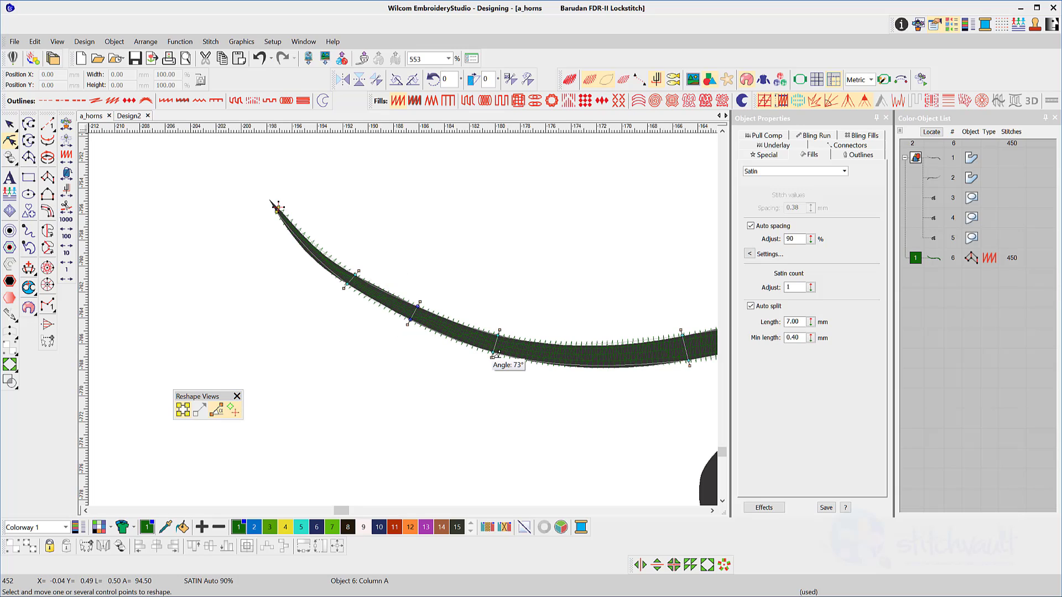
pyautogui.moveTo(496, 355)
pyautogui.mouseDown()
pyautogui.moveTo(571, 384)
pyautogui.moveTo(491, 358)
pyautogui.mouseUp()
pyautogui.scroll(-4, 342, 346)
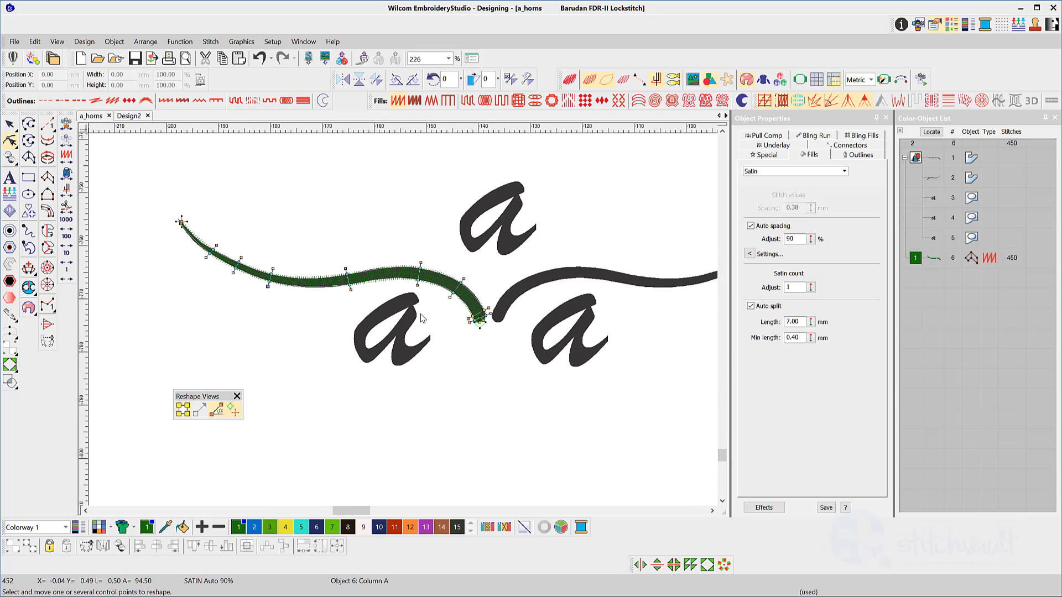
pyautogui.press('Escape')
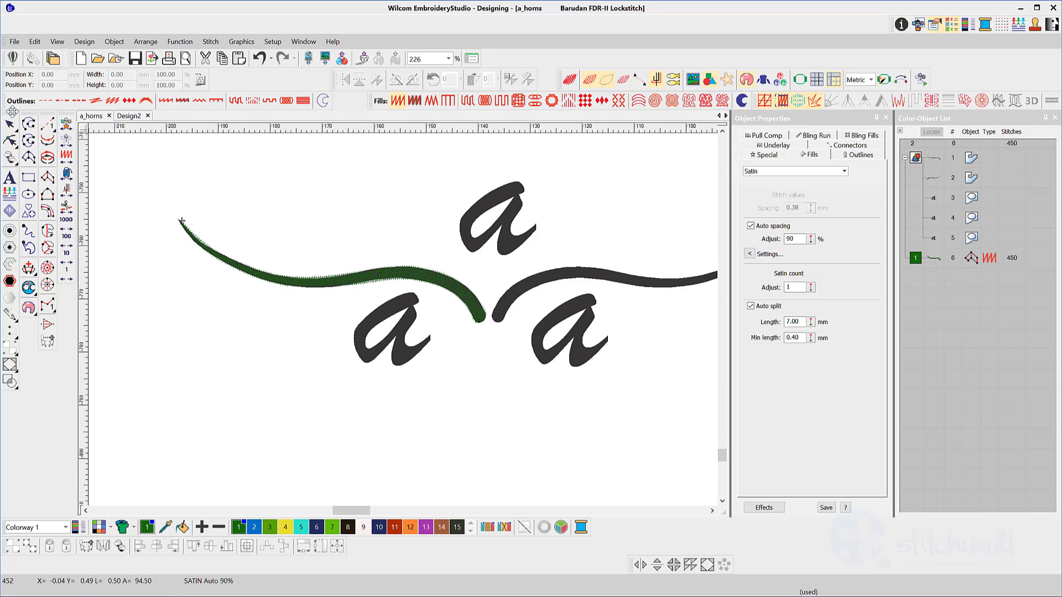
# - Make a mirrored copy of the left satin column over the right horn, with the reference point in the gap between both horns
pyautogui.click(10, 122)
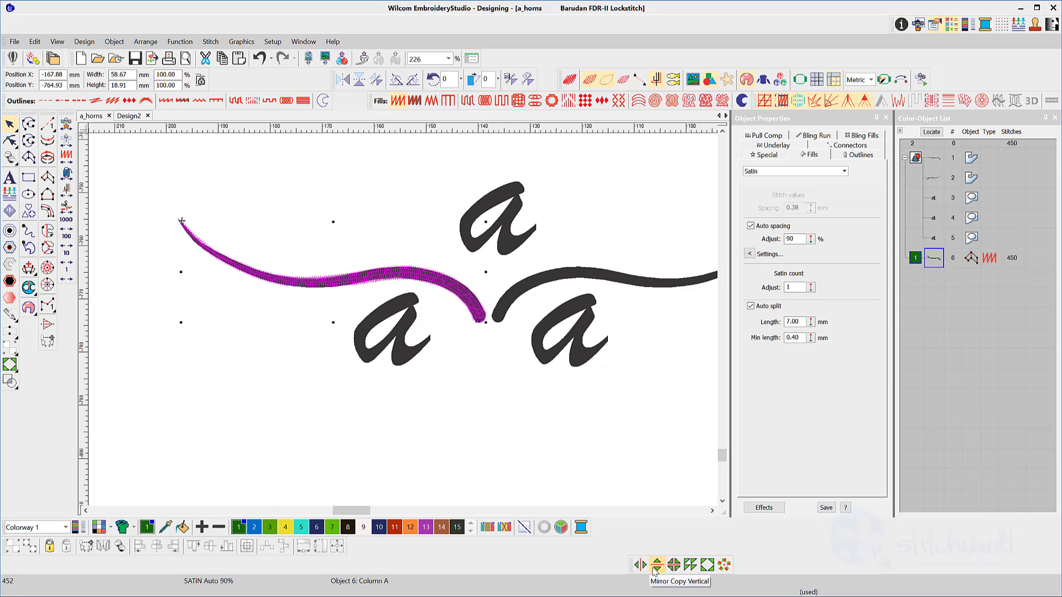
pyautogui.click(701, 566)
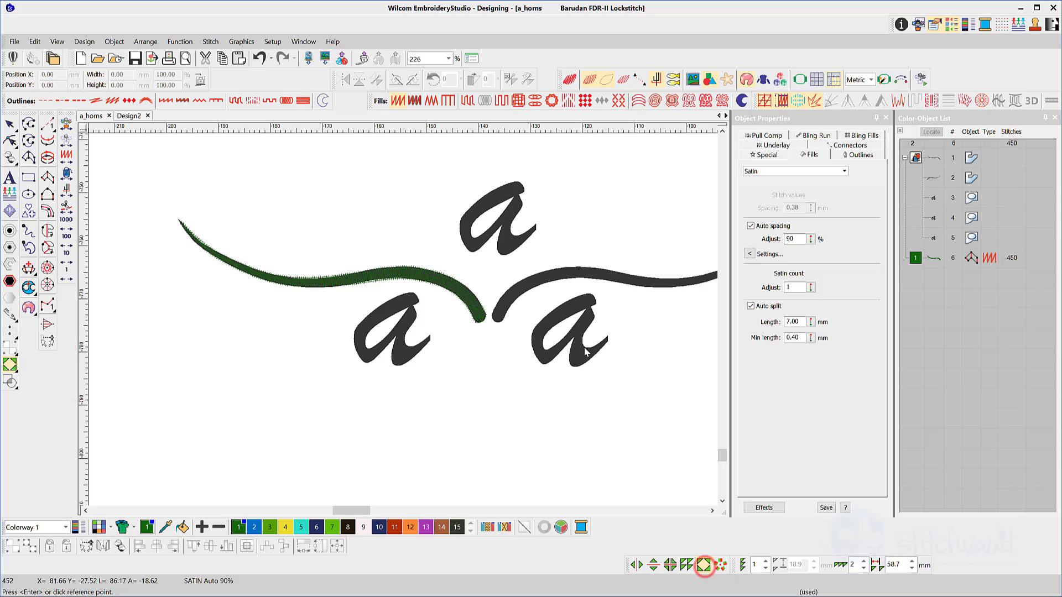
pyautogui.click(490, 325)
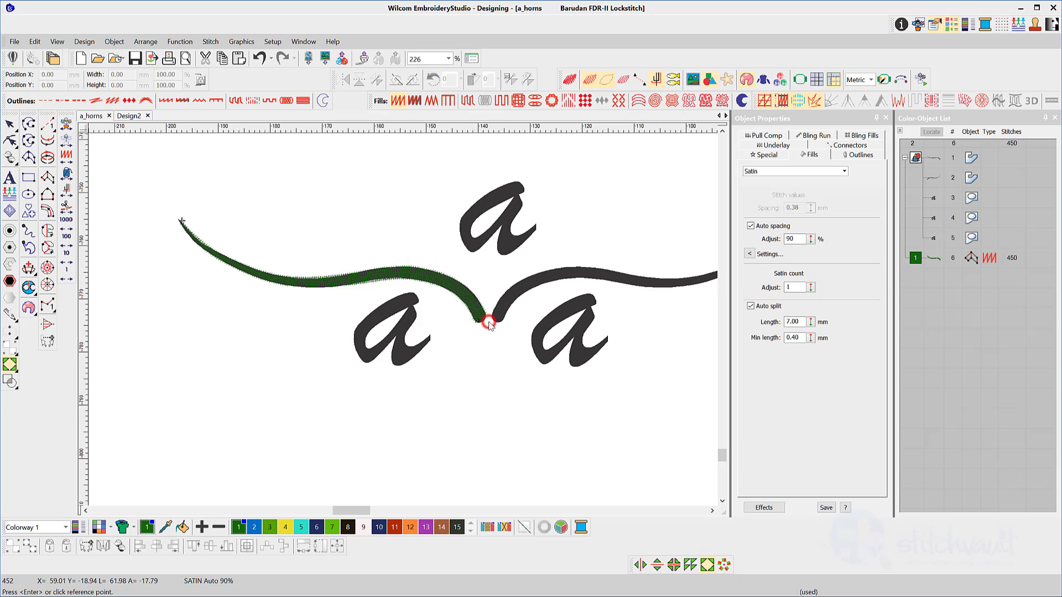
# - Start a Column A satin at the tip of the upper letter a's bowl and place point pairs down its outer curve
pyautogui.scroll(1, 404, 316)
pyautogui.scroll(4, 404, 316)
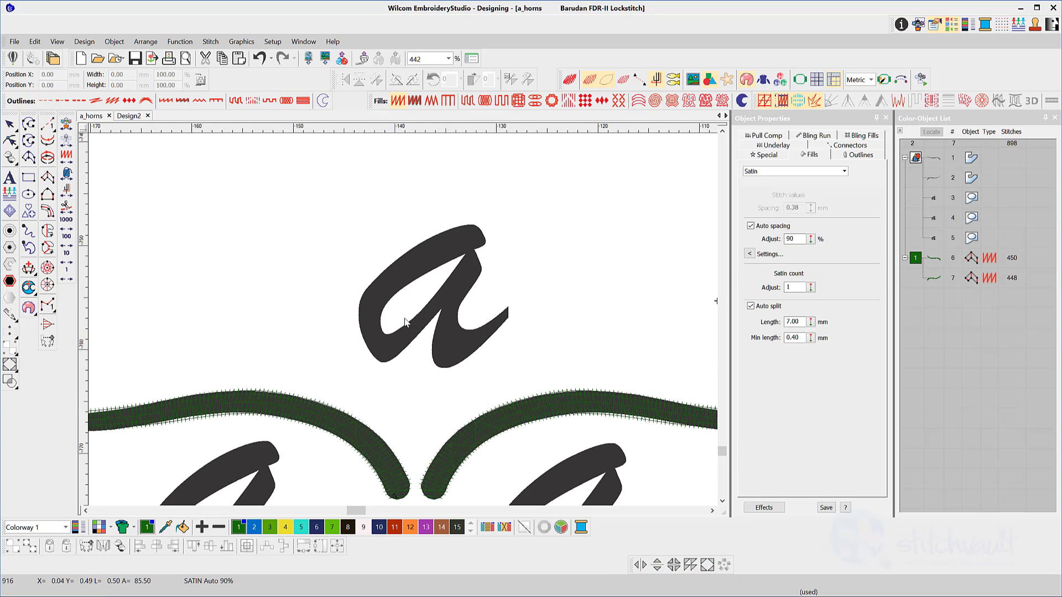
pyautogui.click(28, 158)
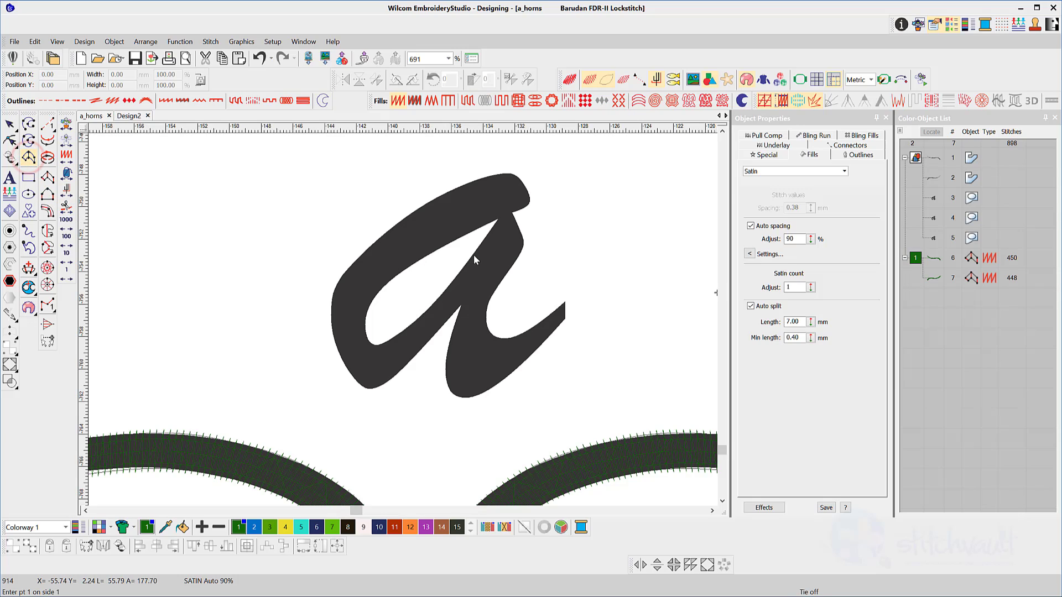
pyautogui.click(528, 197)
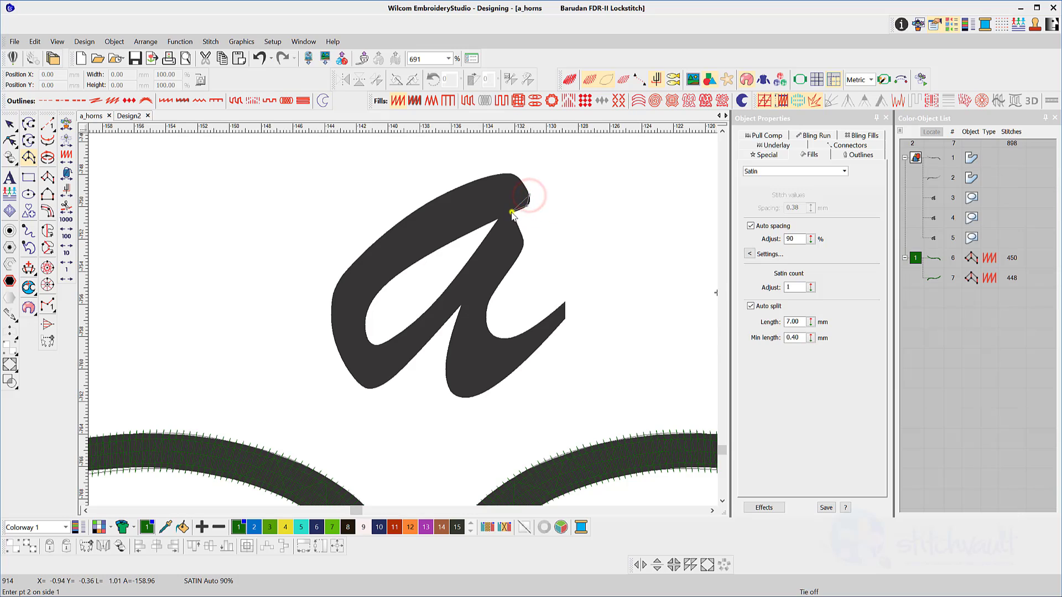
pyautogui.click(503, 176)
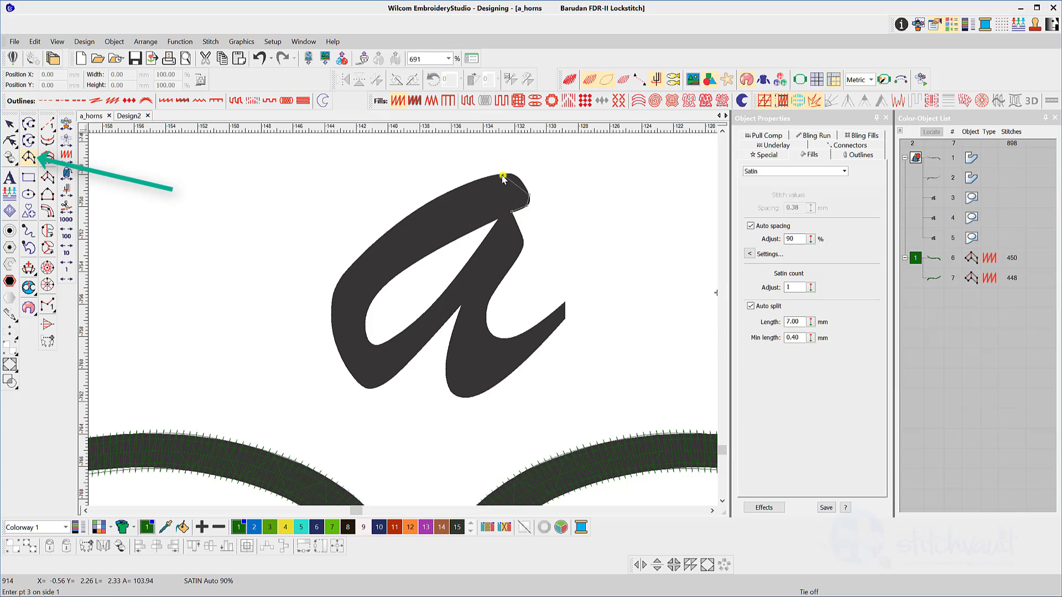
pyautogui.click(422, 256)
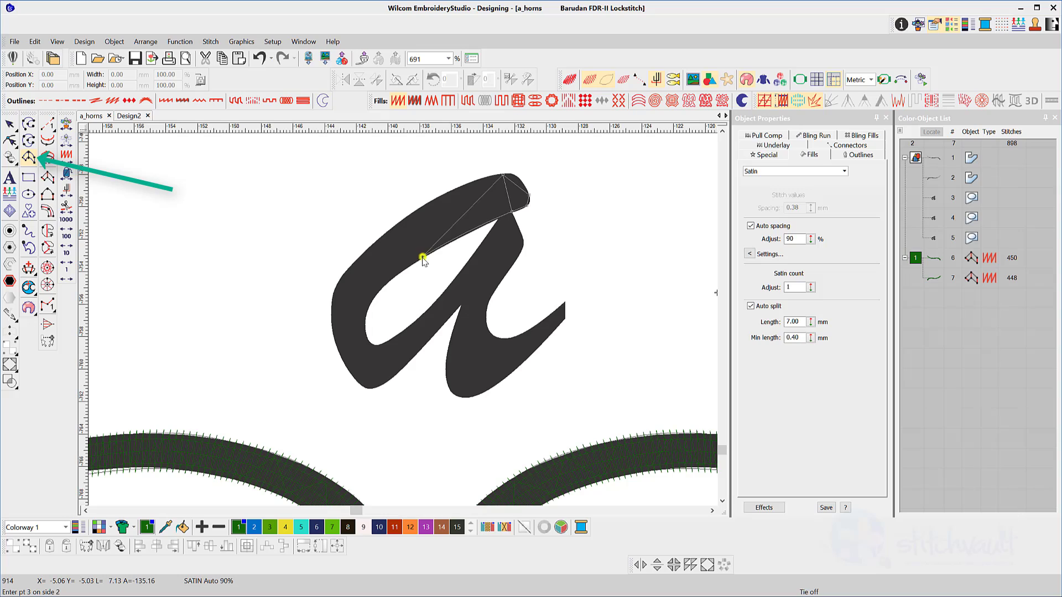
pyautogui.click(398, 224)
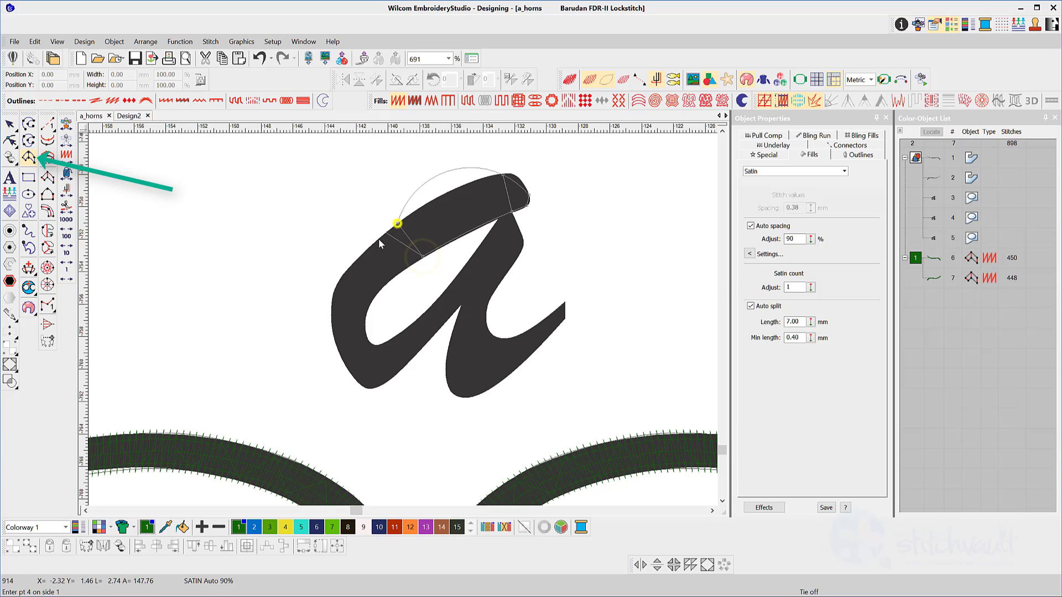
pyautogui.click(370, 309)
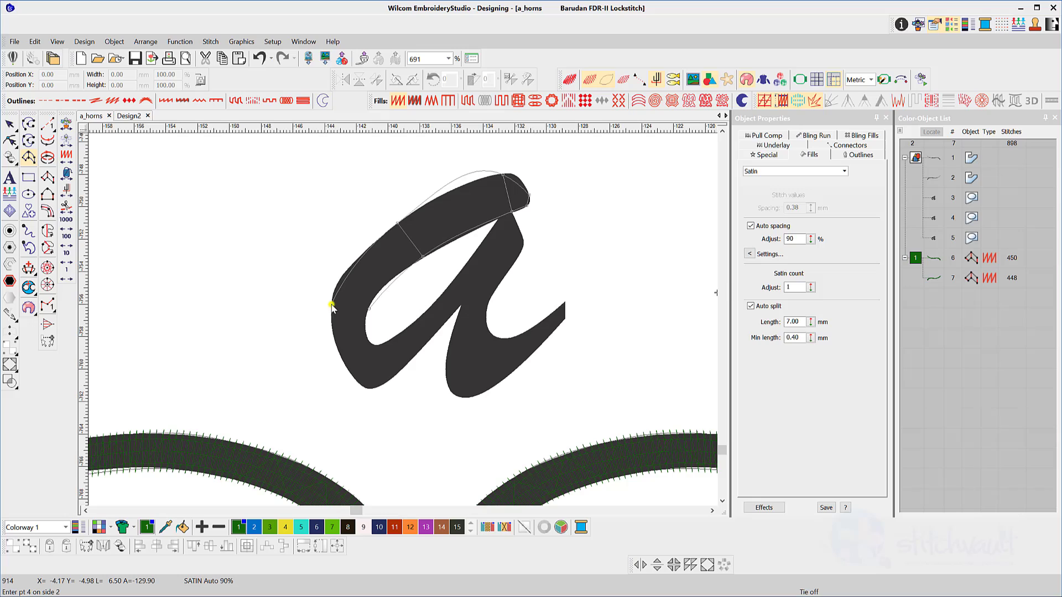
pyautogui.click(367, 339)
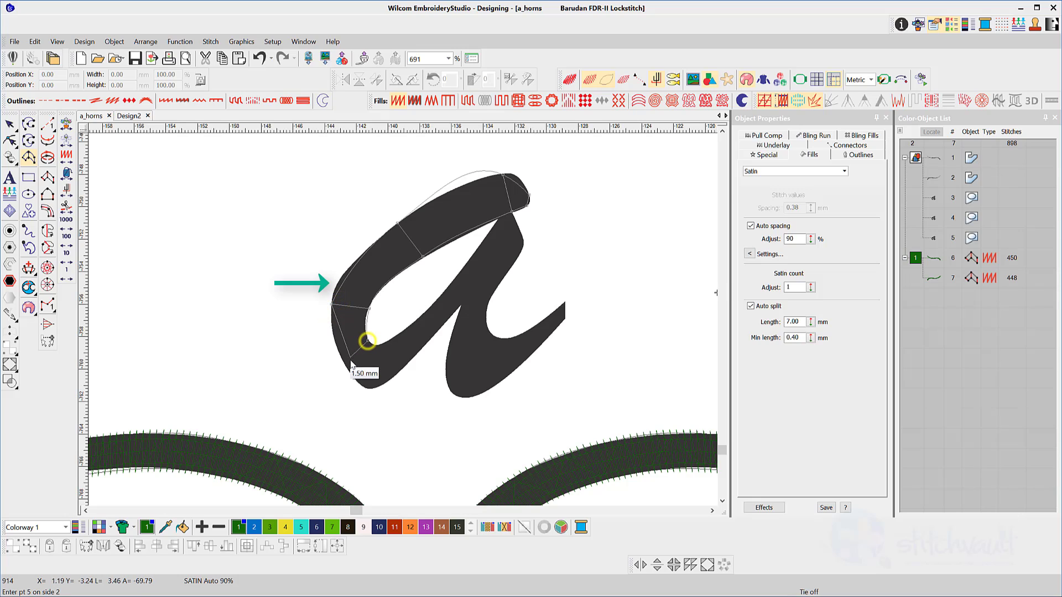
# - Continue the satin column around the bowl's lower bend and up the thin stroke into the stem, and finish the object
pyautogui.click(374, 345)
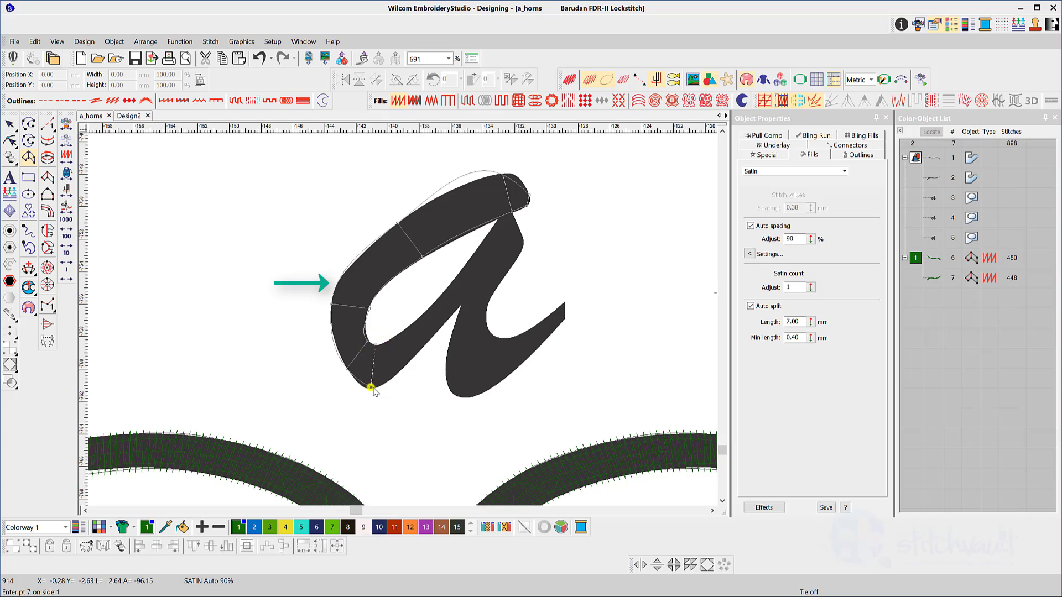
pyautogui.click(395, 334)
pyautogui.click(410, 360)
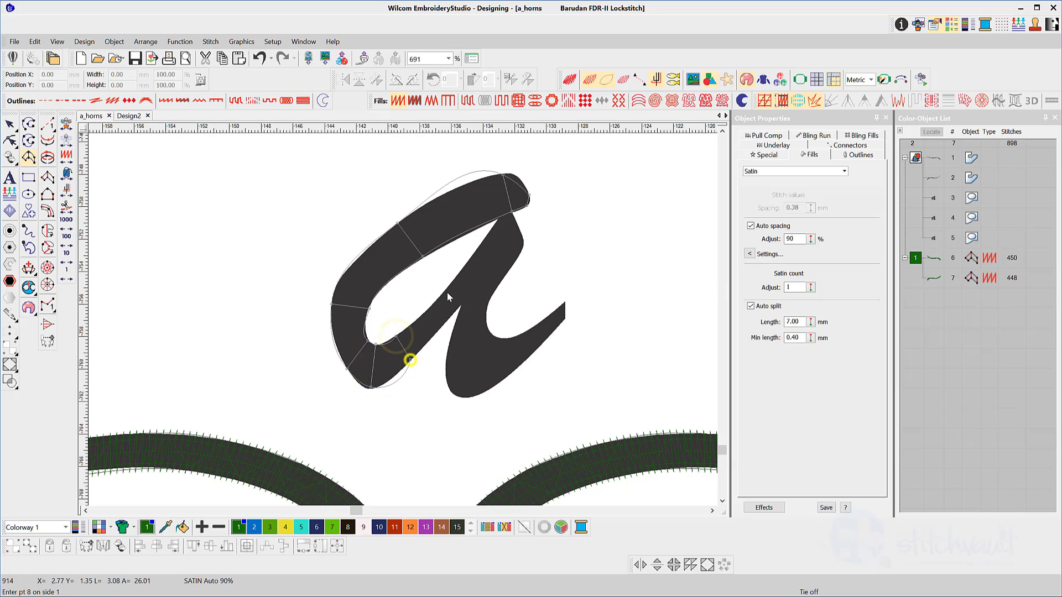
pyautogui.click(447, 288)
pyautogui.click(463, 304)
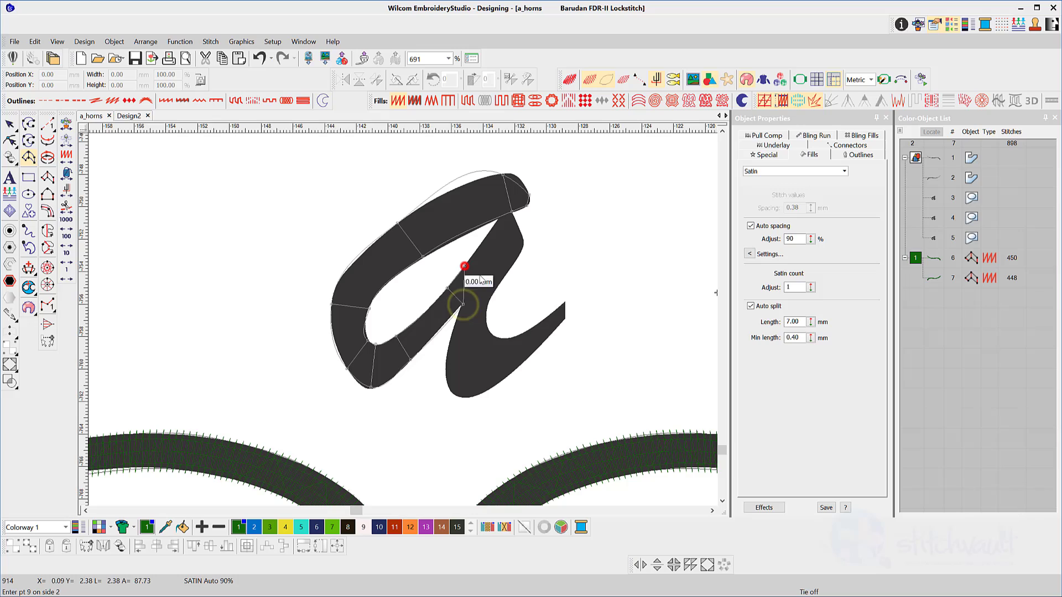
pyautogui.click(464, 266)
pyautogui.press('Return')
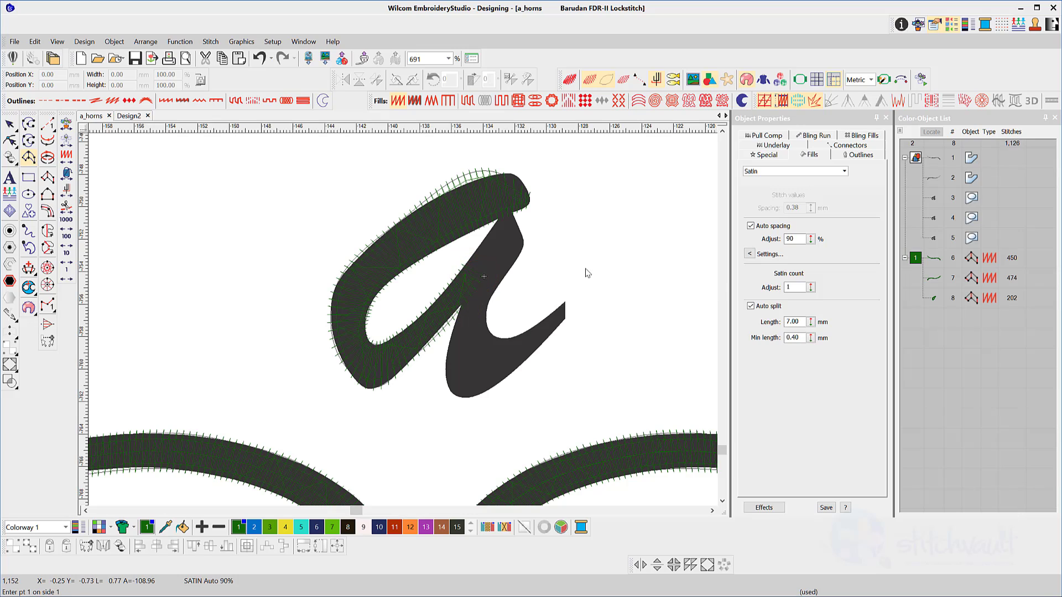
# - Start a second Column A satin at the top of the upper a's stem and place point pairs down toward its lower bend
pyautogui.click(497, 220)
pyautogui.rightClick(522, 243)
pyautogui.rightClick(472, 255)
pyautogui.click(505, 278)
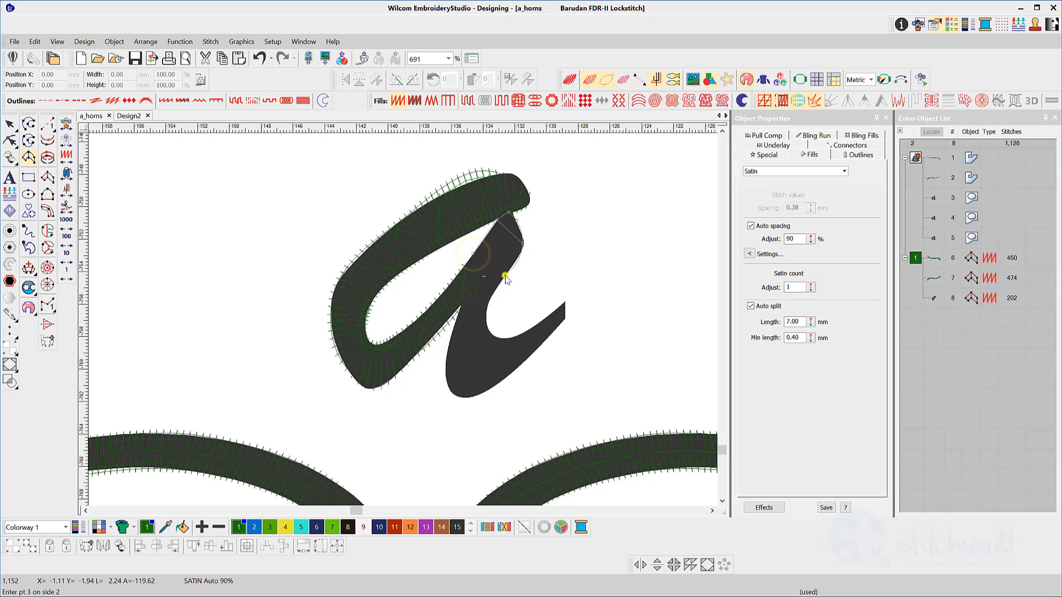
pyautogui.rightClick(458, 304)
pyautogui.click(445, 360)
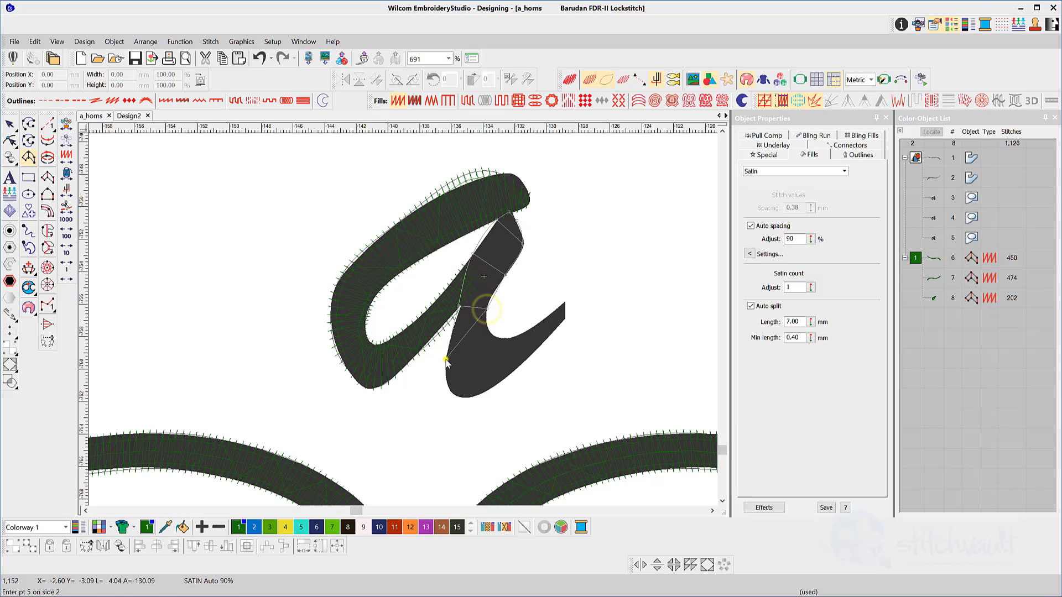
pyautogui.click(487, 330)
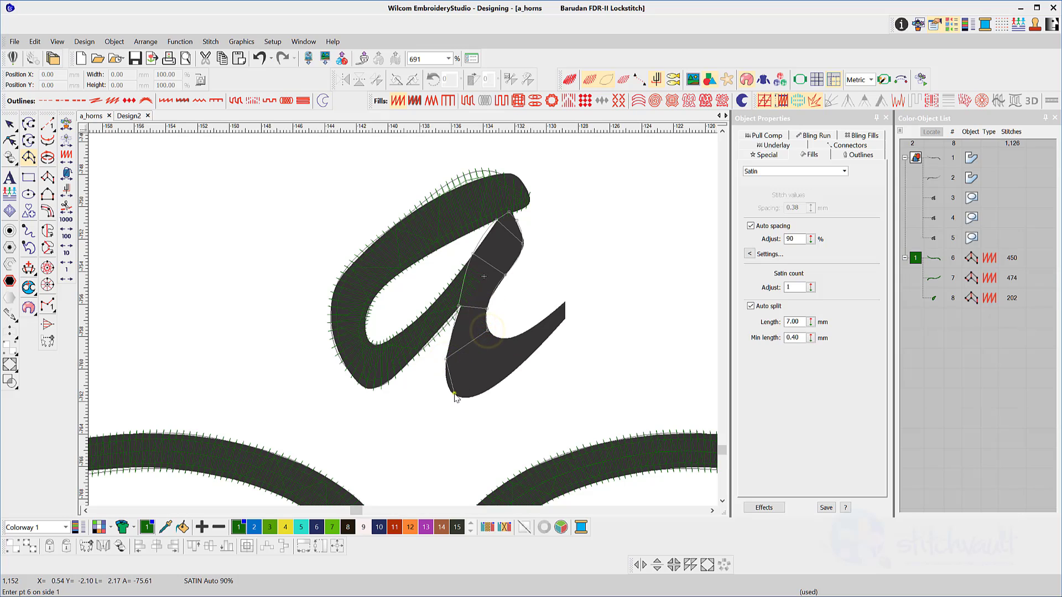
# - Continue the stem column around its lower bend to the tip of the tail and finish the object
pyautogui.click(453, 395)
pyautogui.click(495, 337)
pyautogui.click(523, 363)
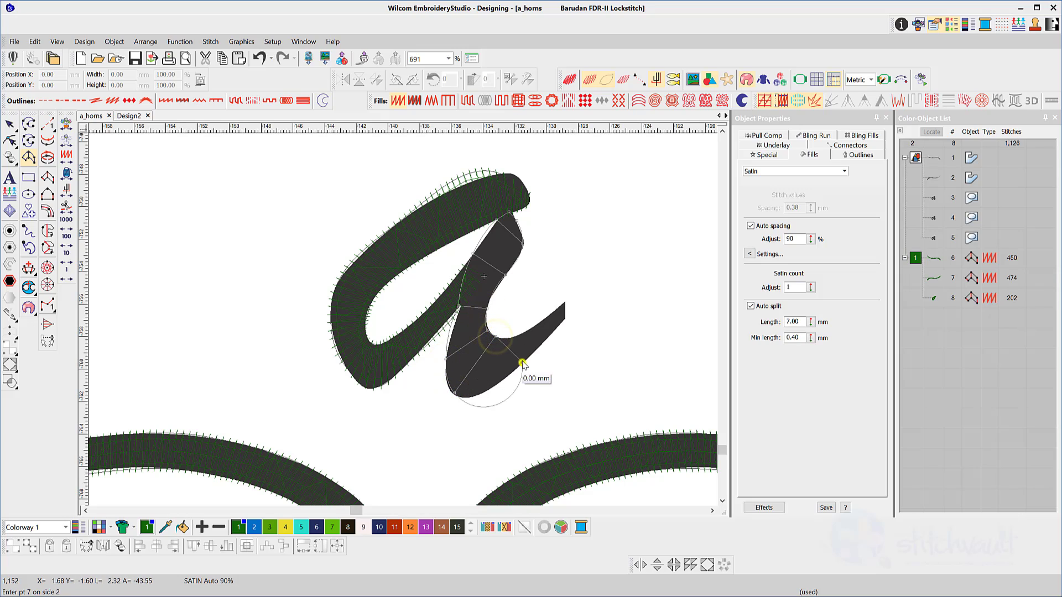
pyautogui.click(515, 339)
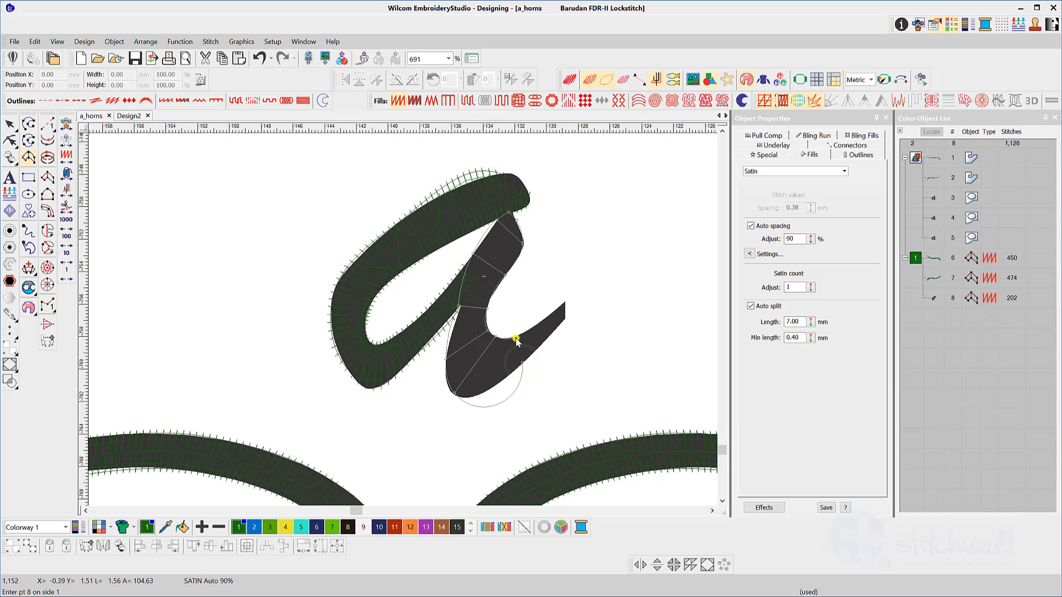
pyautogui.rightClick(564, 319)
pyautogui.rightClick(565, 304)
pyautogui.press('Return')
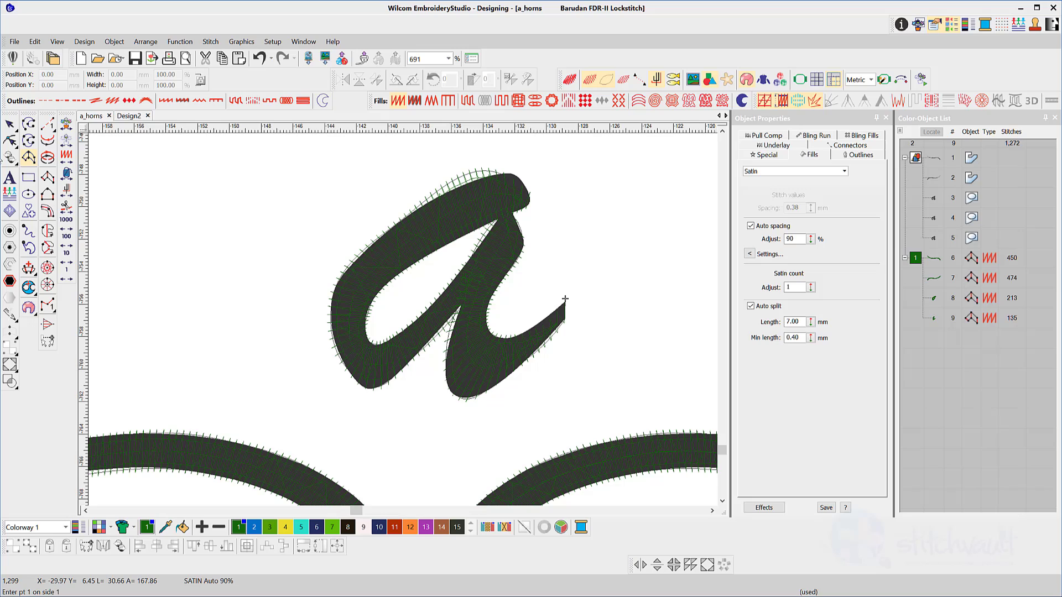
# - Reshape the stem column by adding a point pair in its tail and fitting it to the artwork edge
pyautogui.press('Return')
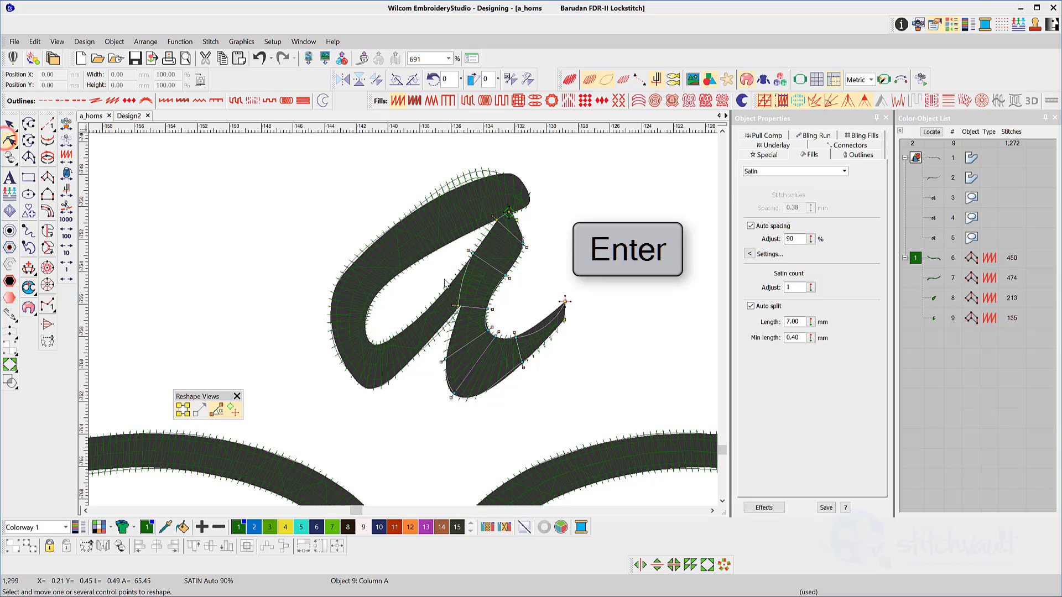
pyautogui.click(548, 322)
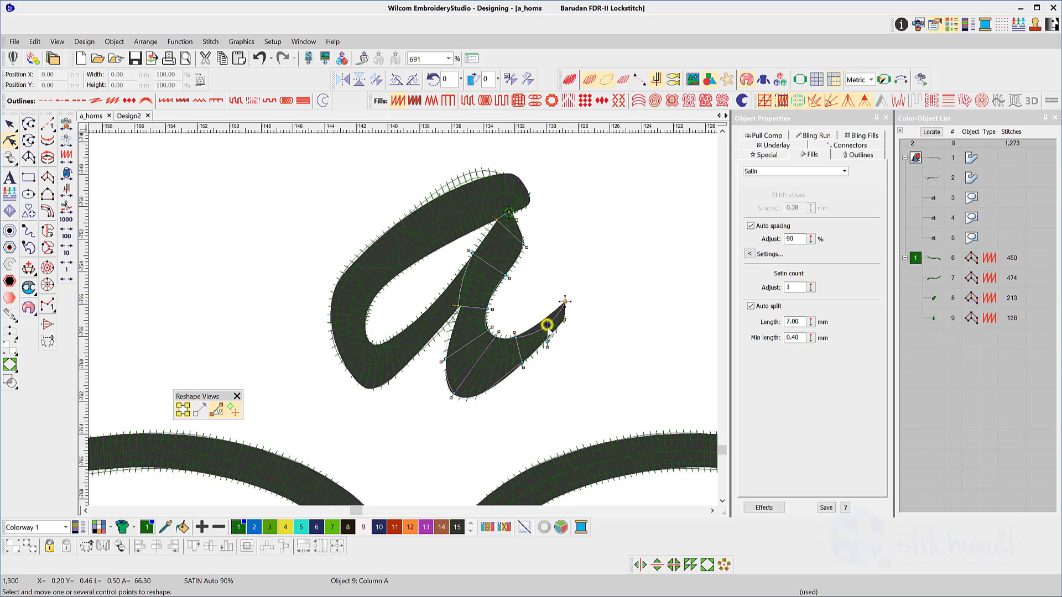
pyautogui.press('h')
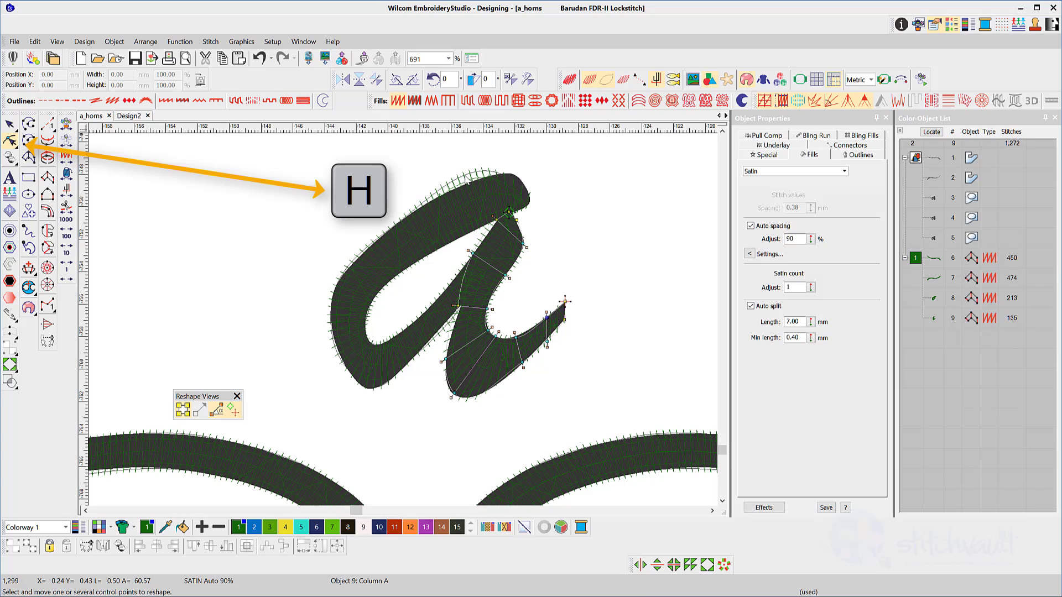
# - Reshape the bowl column by adding a point pair on its upper arc and moving the points near its tip to the artwork edge
pyautogui.click(463, 174)
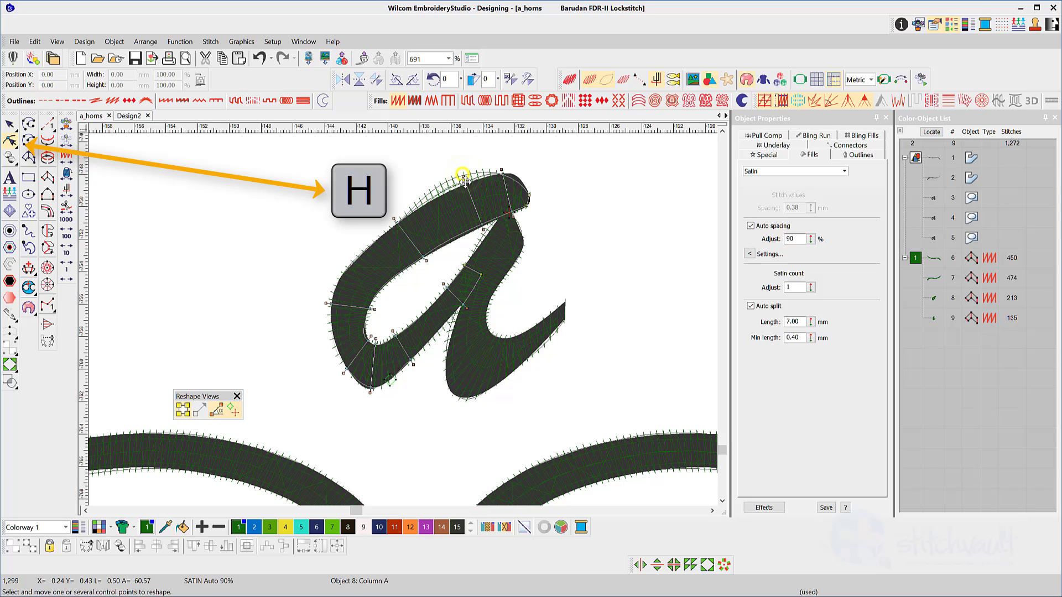
pyautogui.click(462, 175)
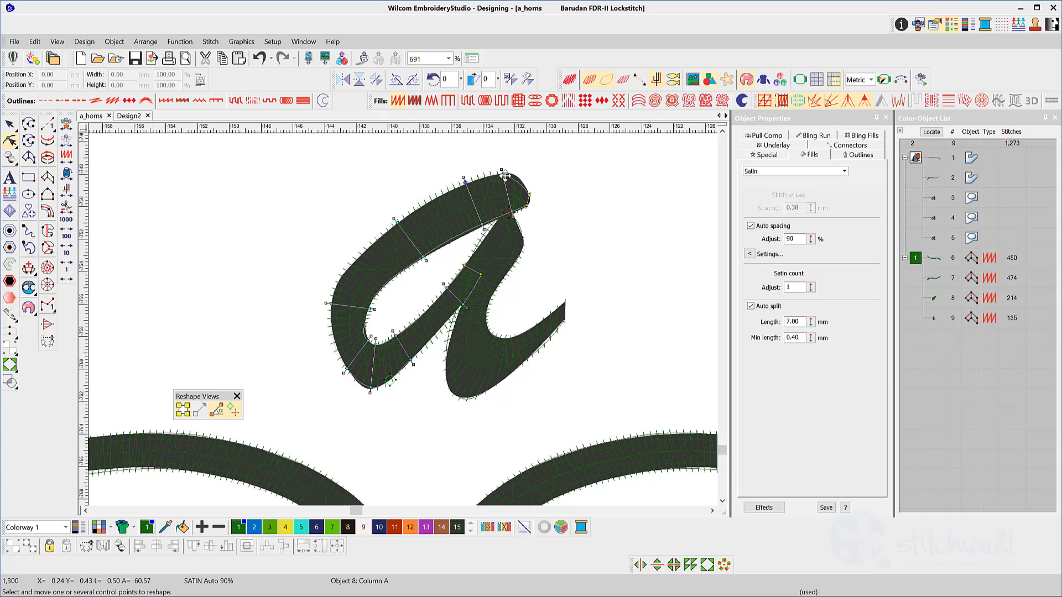
pyautogui.moveTo(503, 172); pyautogui.dragTo(515, 171)
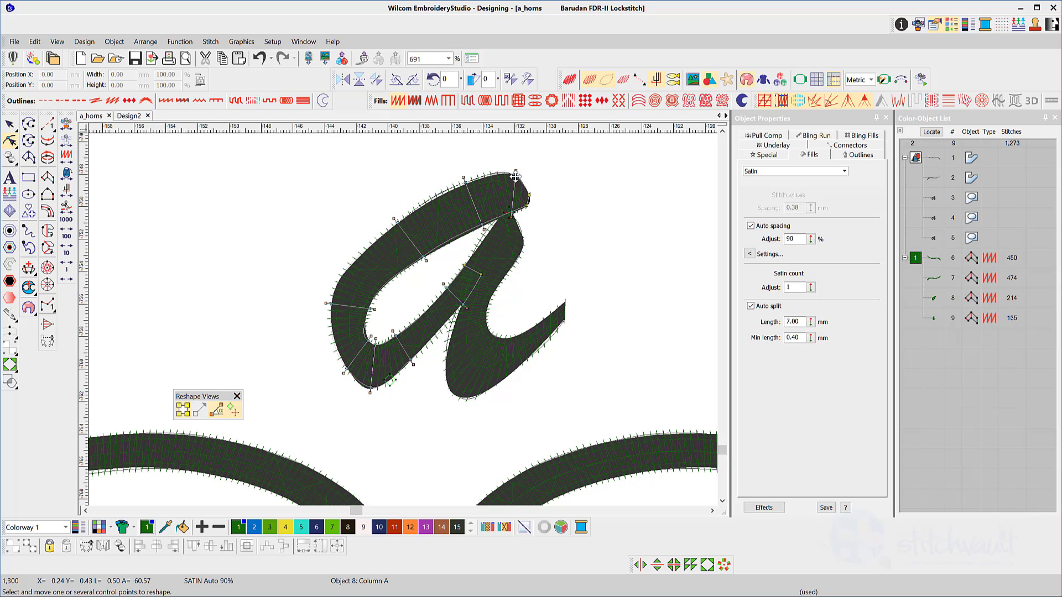
pyautogui.click(482, 226)
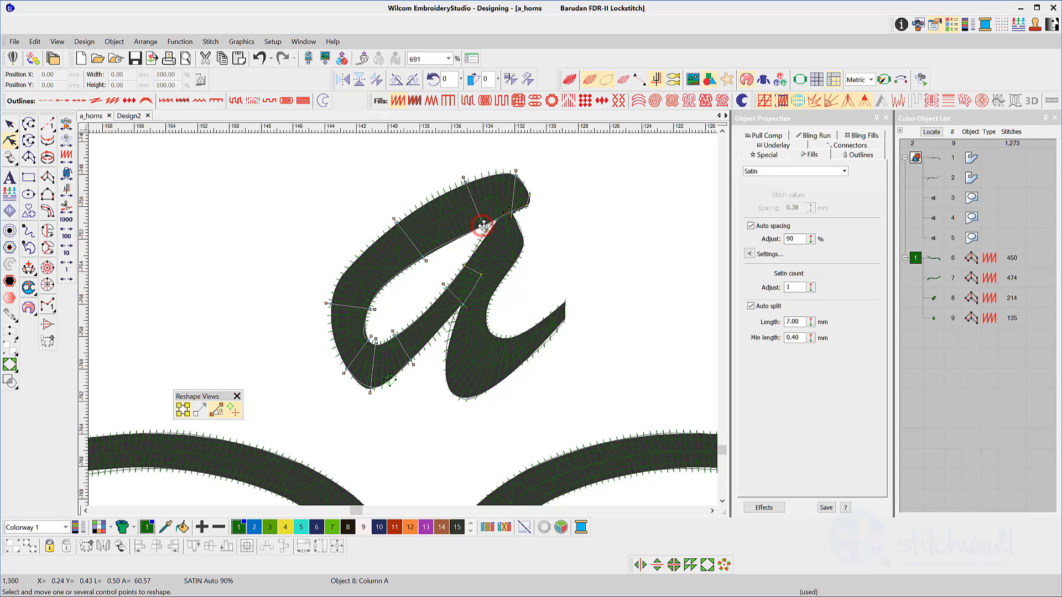
# - Select the whole upper letter a and copy it onto the a artwork below the left horn
pyautogui.scroll(-2, 389, 309)
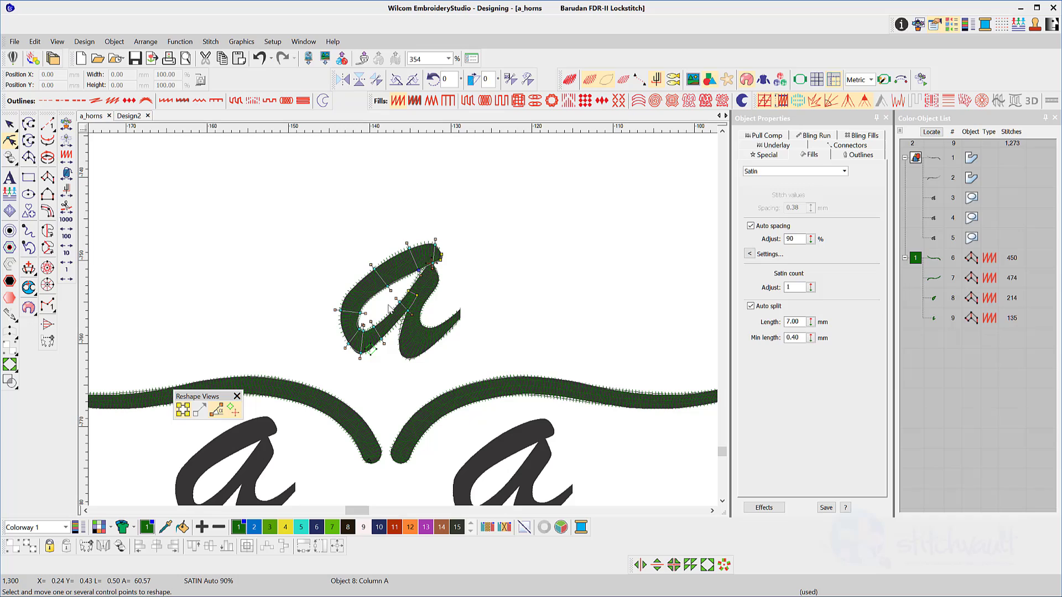
pyautogui.click(10, 126)
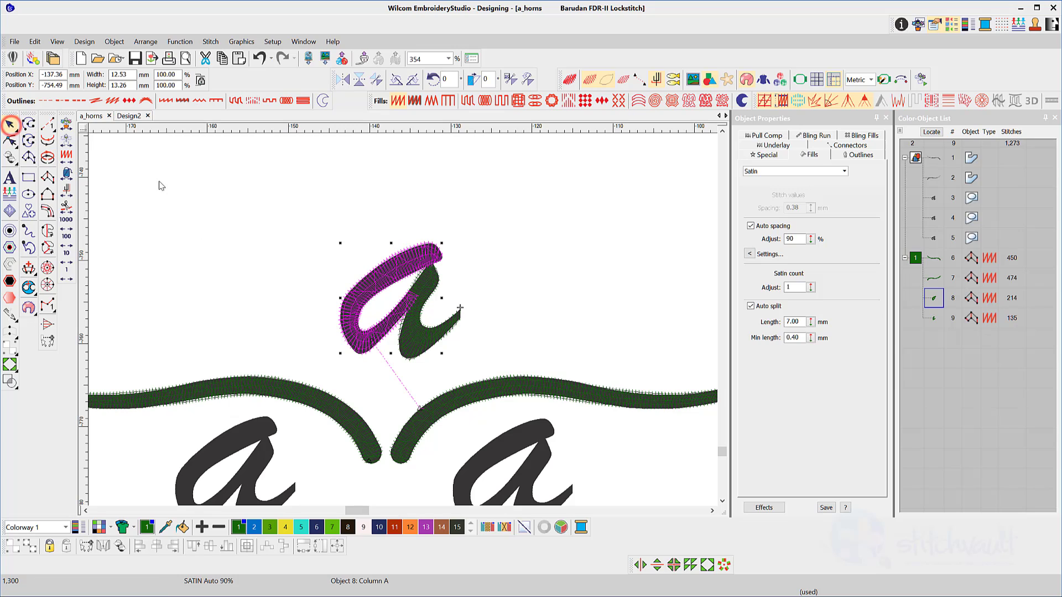
pyautogui.click(303, 228)
pyautogui.moveTo(280, 207); pyautogui.dragTo(480, 372)
pyautogui.moveTo(420, 343); pyautogui.dragTo(313, 433)
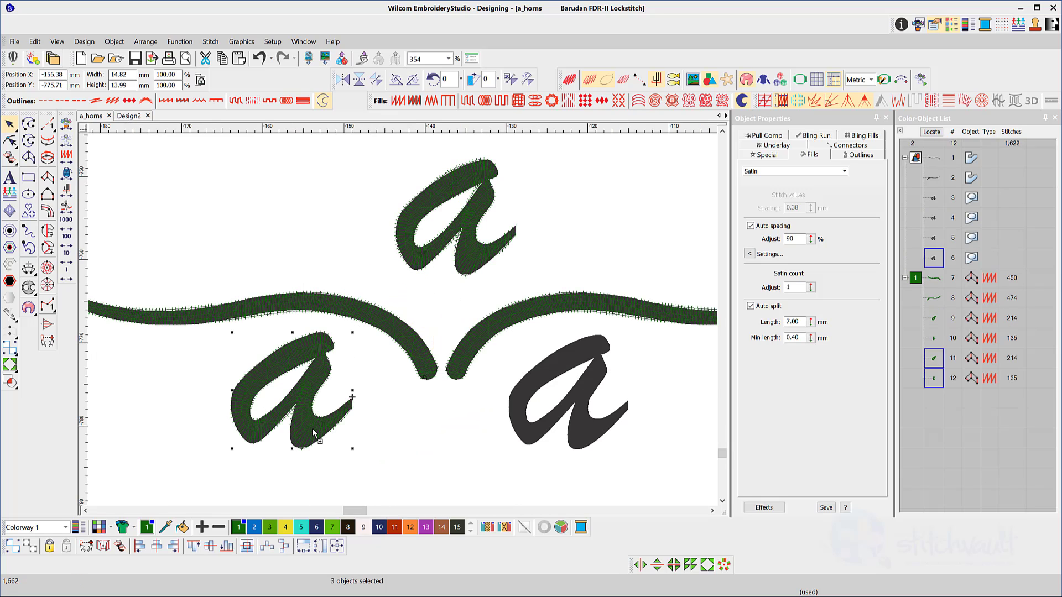
pyautogui.rightClick(313, 433)
pyautogui.rightClick(417, 405)
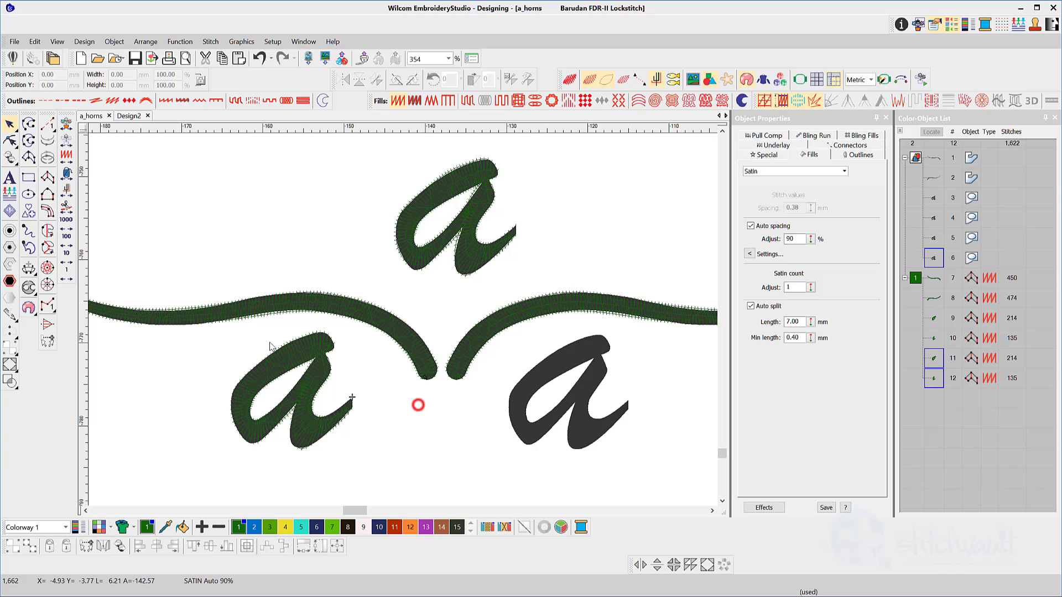
# - Copy the digitized a below the left horn onto the a artwork below the right horn, and show the whole design in TrueView
pyautogui.click(204, 341)
pyautogui.moveTo(193, 275); pyautogui.dragTo(369, 474)
pyautogui.moveTo(307, 415); pyautogui.dragTo(584, 420)
pyautogui.click(500, 467)
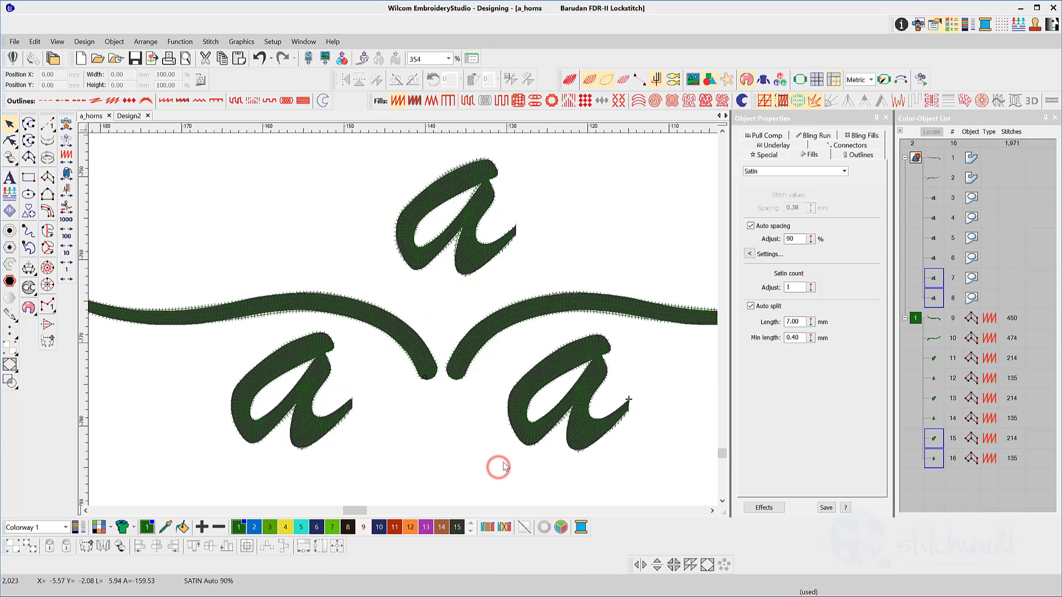
pyautogui.click(499, 466)
pyautogui.press('0')
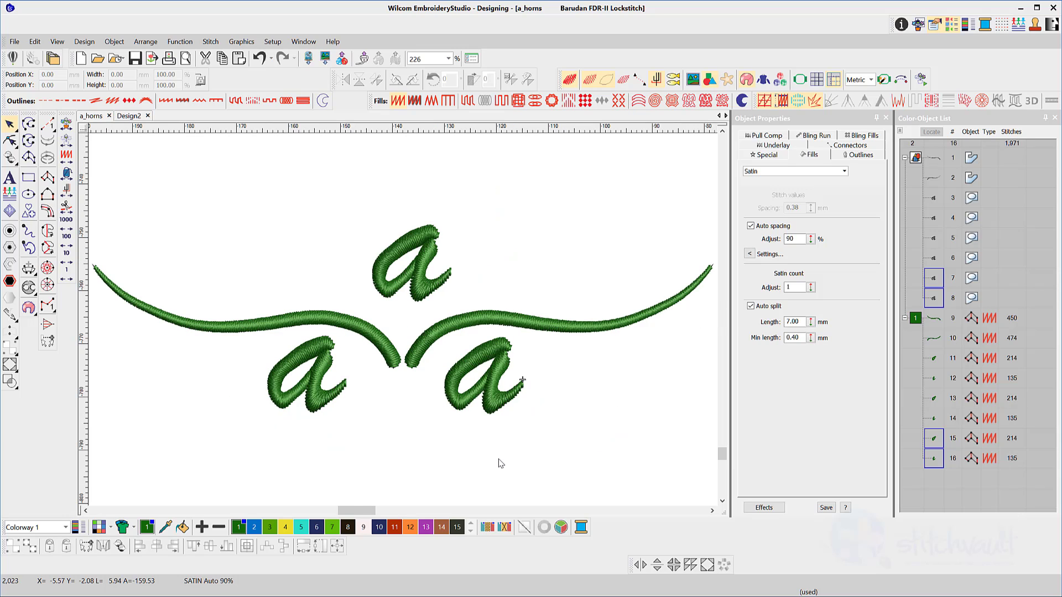